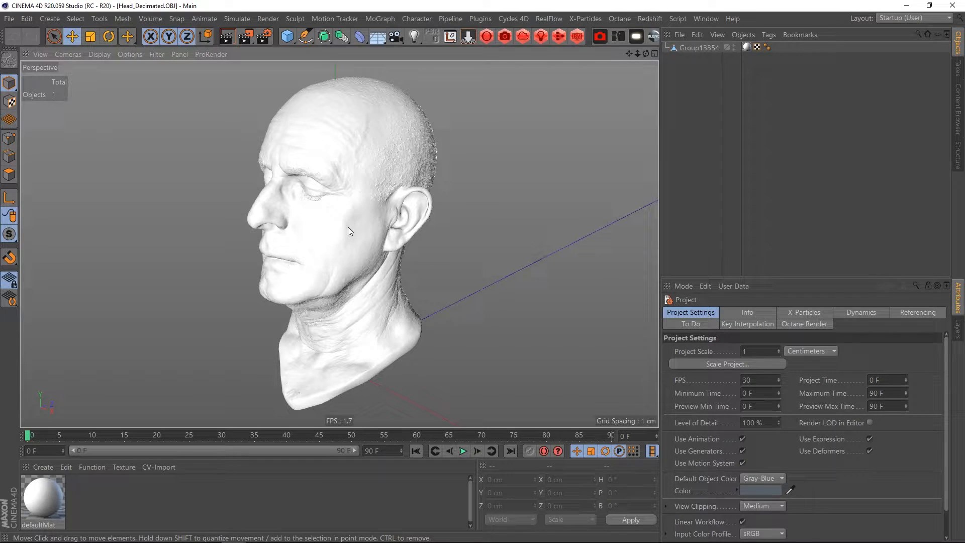
Step: Delete defaultMat so the head shows plain grey shading, viewed from the front
alt+drag(348, 227, 399, 229)
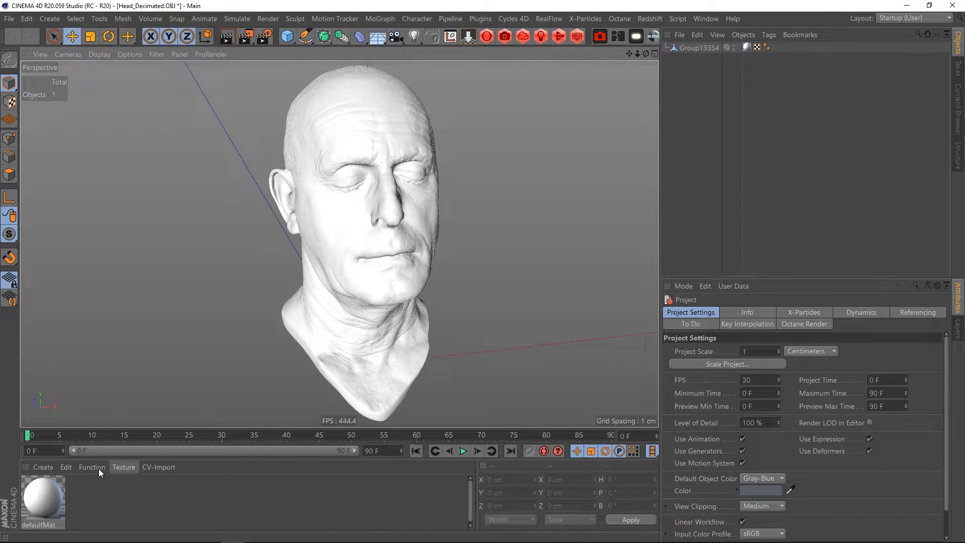
click(41, 508)
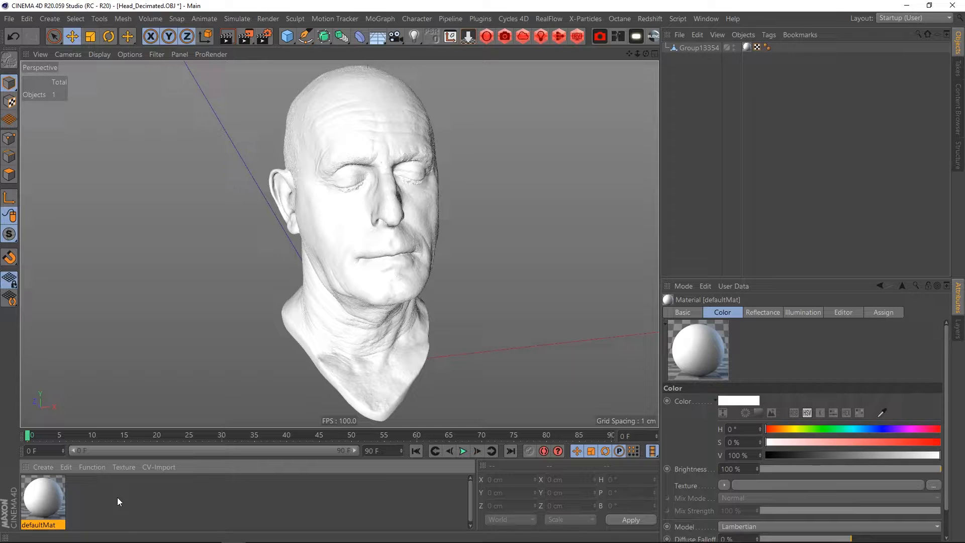
key(Delete)
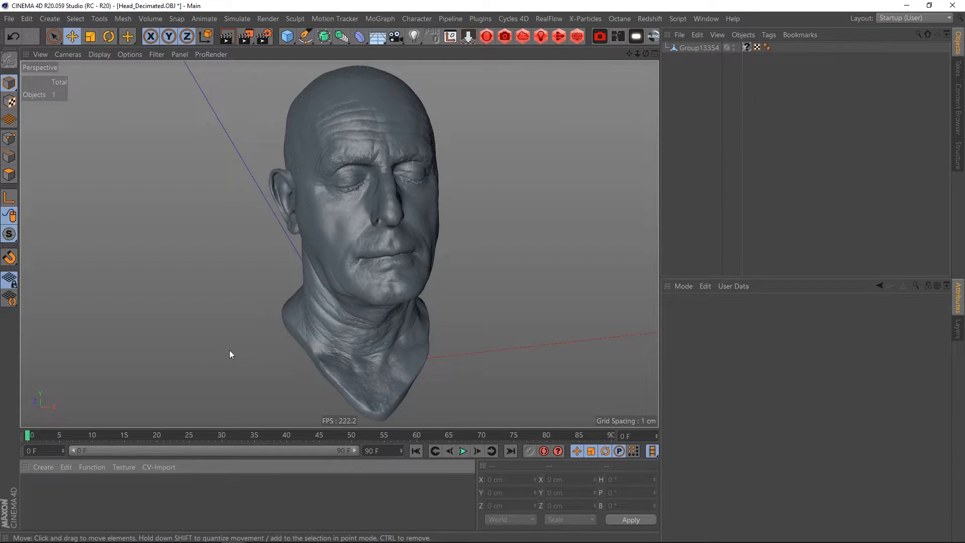
alt+drag(381, 265, 344, 253)
alt+right_drag(345, 253, 369, 256)
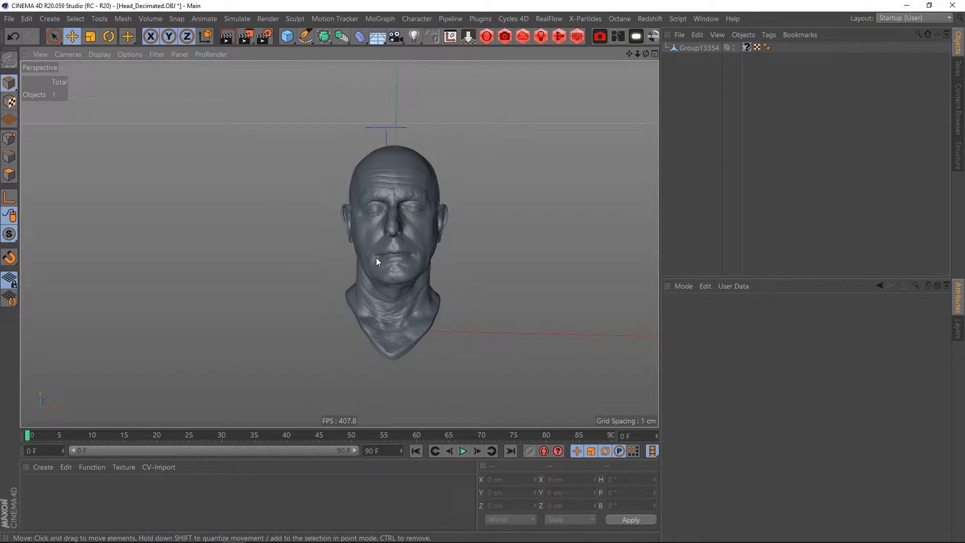
Step: Add a Figure primitive to the scene as a human scale reference
click(377, 258)
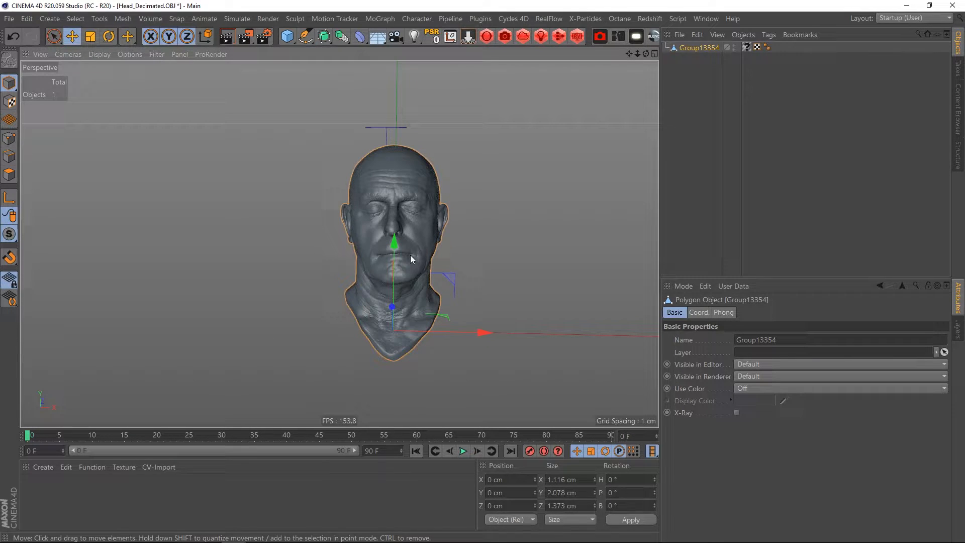
click(289, 40)
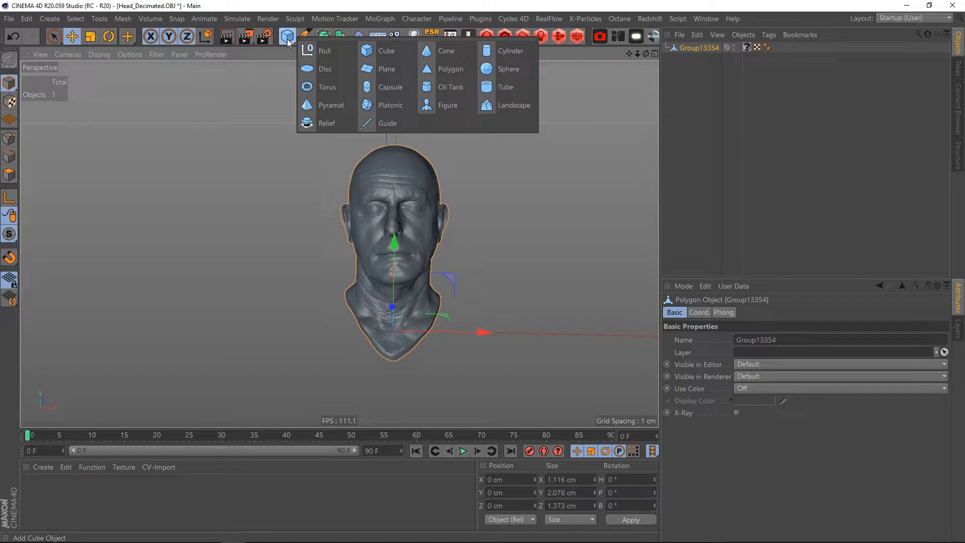
click(451, 104)
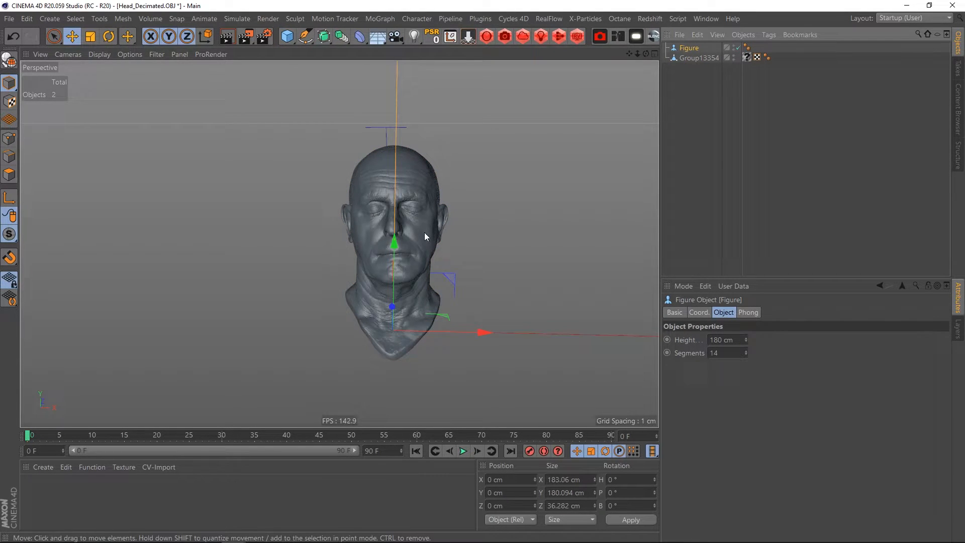
scroll(425, 232, down, 8)
scroll(317, 241, down, 5)
scroll(345, 231, down, 2)
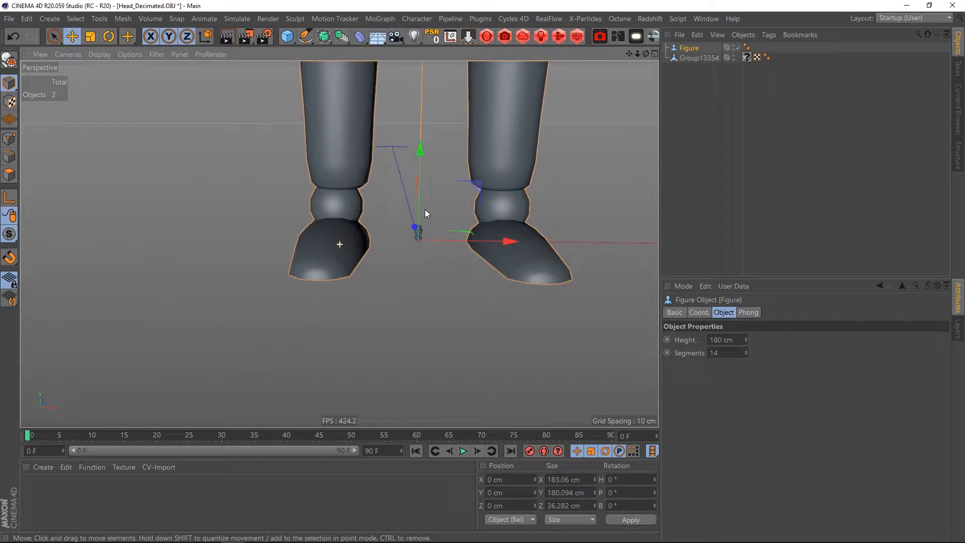
scroll(425, 208, down, 2)
scroll(400, 232, down, 5)
scroll(295, 242, down, 4)
scroll(144, 288, down, 2)
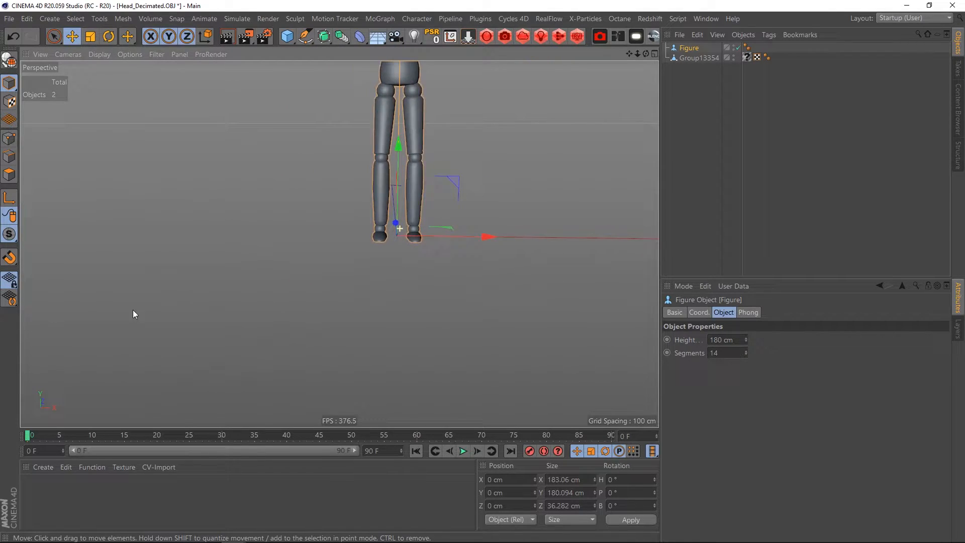
scroll(133, 310, down, 1)
Step: Move the figure down along Y and to the right, then reselect Group13354
drag(397, 151, 414, 400)
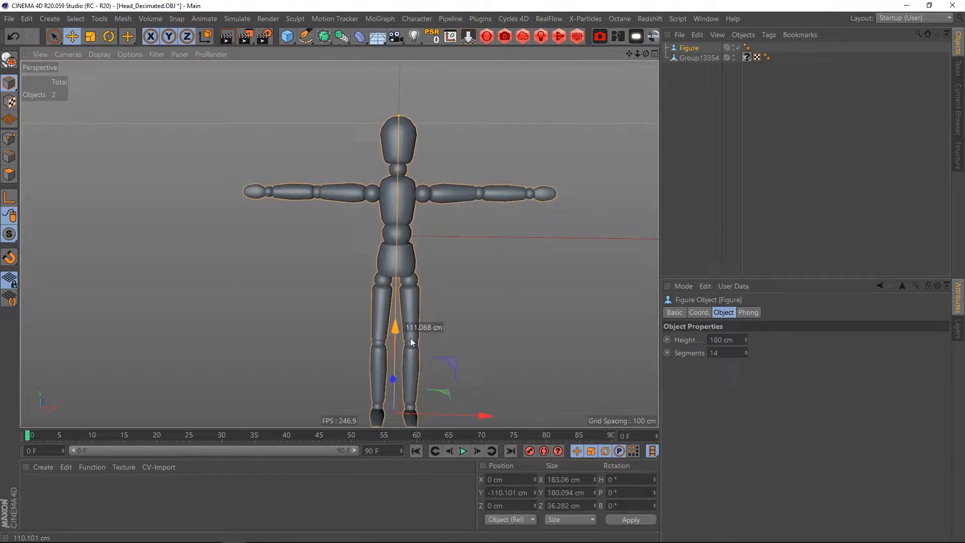
middle_drag(437, 384, 400, 245)
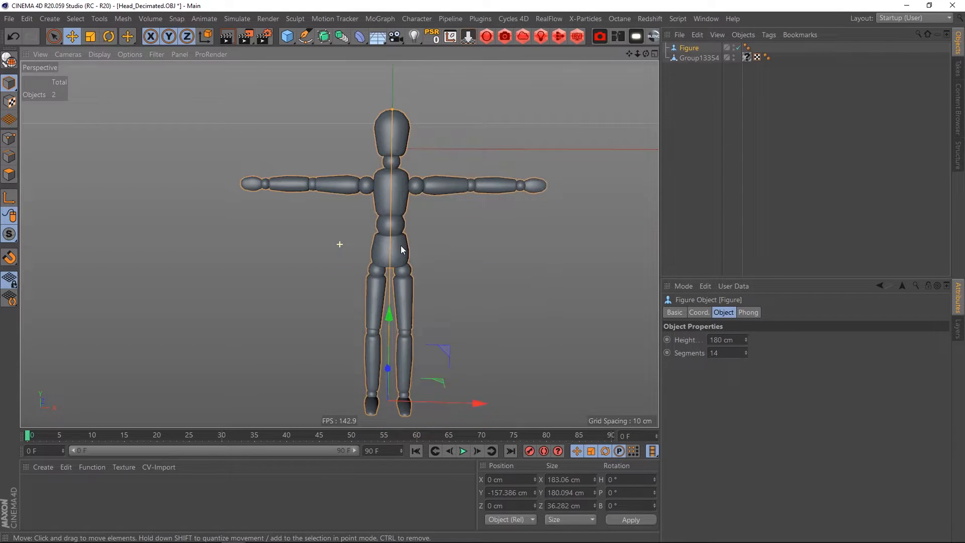
drag(482, 388, 554, 389)
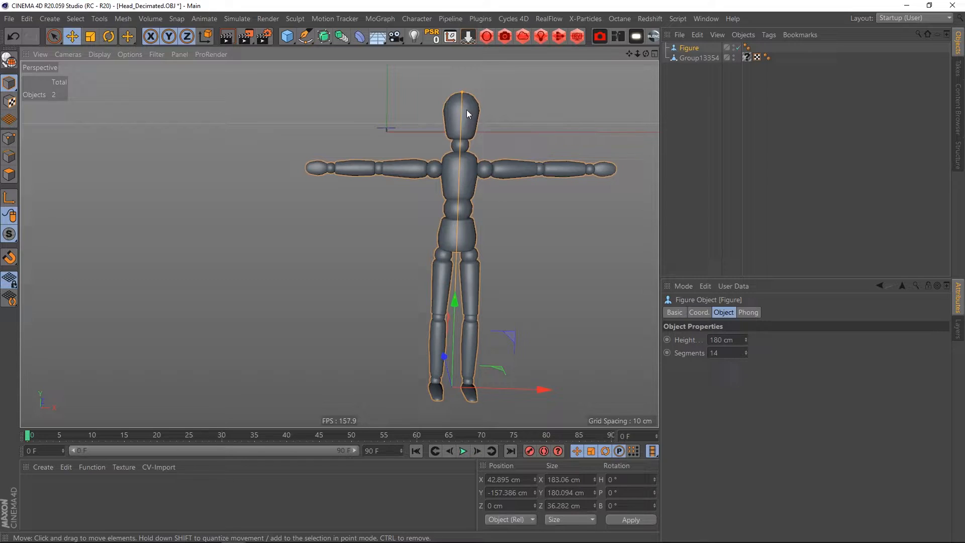
scroll(385, 129, up, 3)
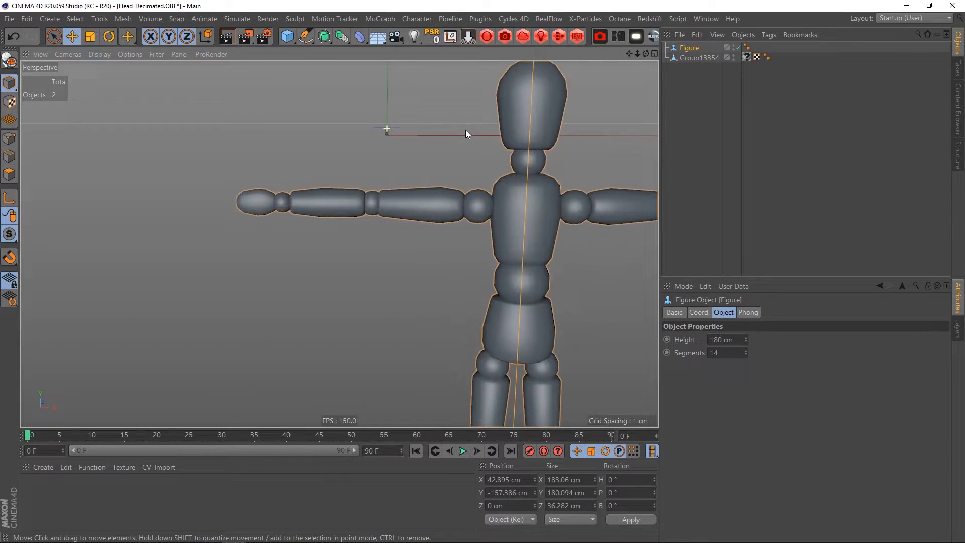
scroll(465, 130, down, 8)
click(380, 151)
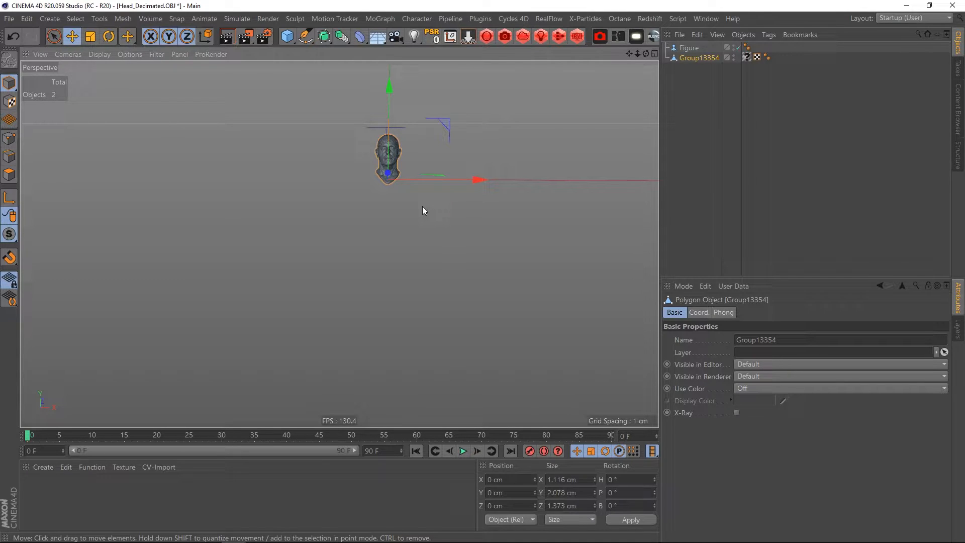
Step: Scale Group13354 up uniformly until the head matches the figure at about 33 cm tall
key(t)
mouse_move(416, 209)
mouse_down()
mouse_move(619, 242)
mouse_move(656, 265)
mouse_up()
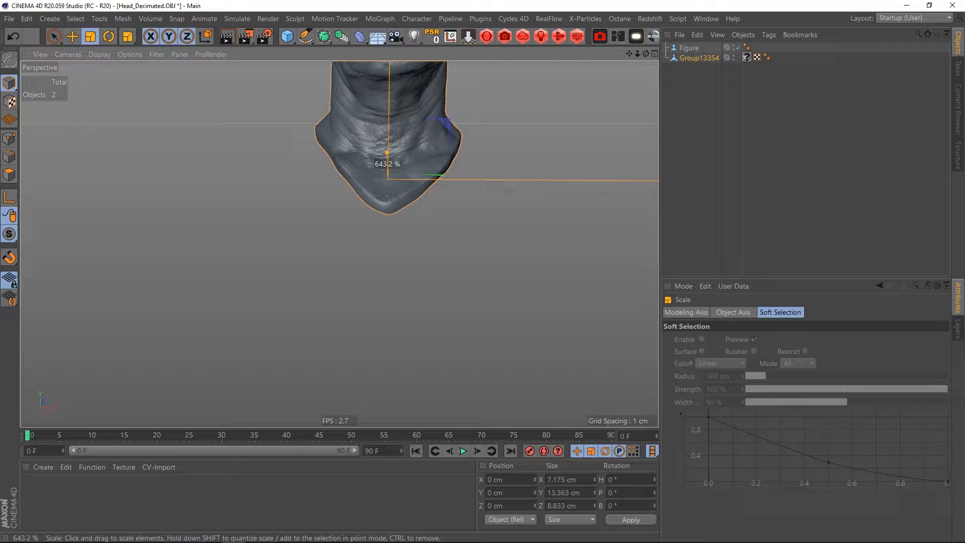
drag(656, 265, 659, 281)
scroll(430, 118, down, 5)
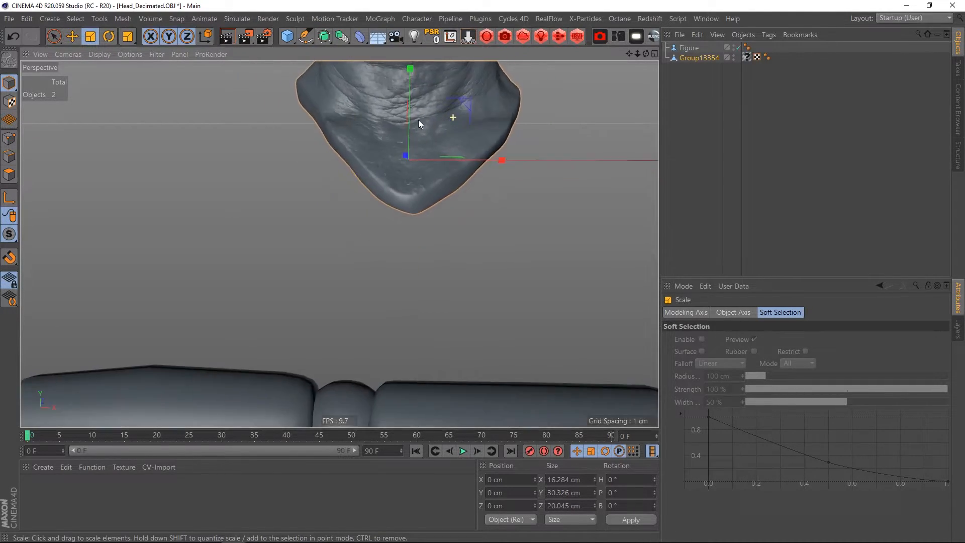
scroll(432, 118, down, 4)
mouse_move(431, 118)
alt+middle_down()
mouse_move(338, 212)
mouse_move(358, 187)
alt+middle_up()
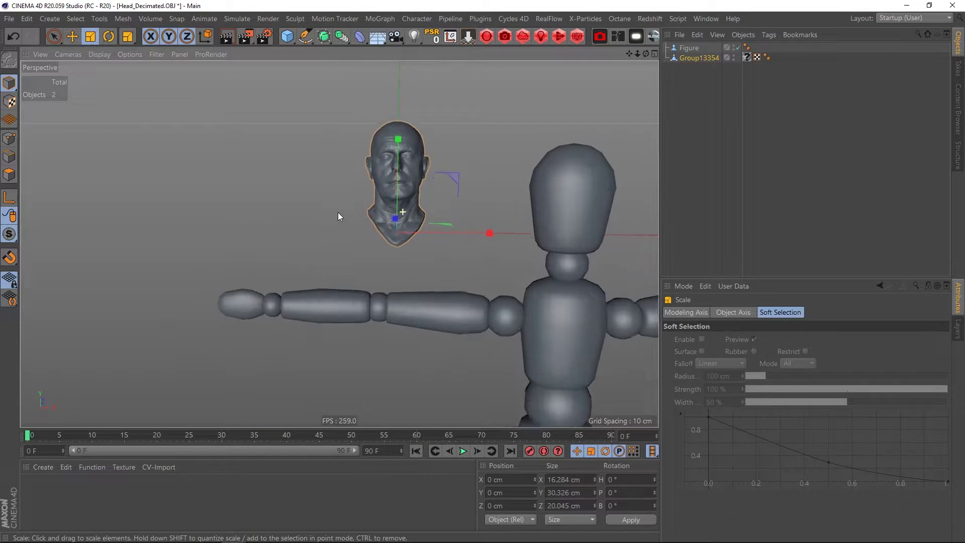
scroll(339, 217, up, 2)
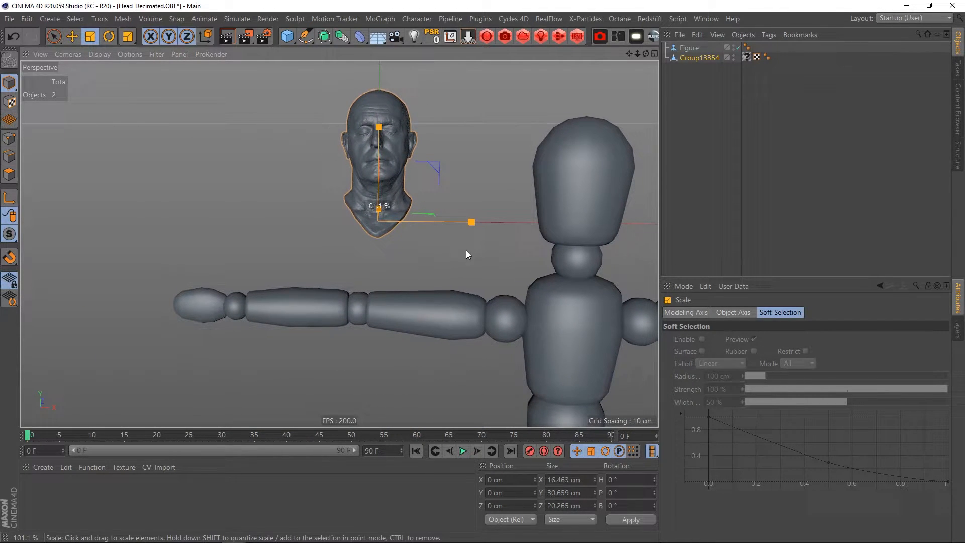
drag(466, 251, 482, 250)
Step: Delete the reference Figure, leaving only the head in the scene
click(599, 219)
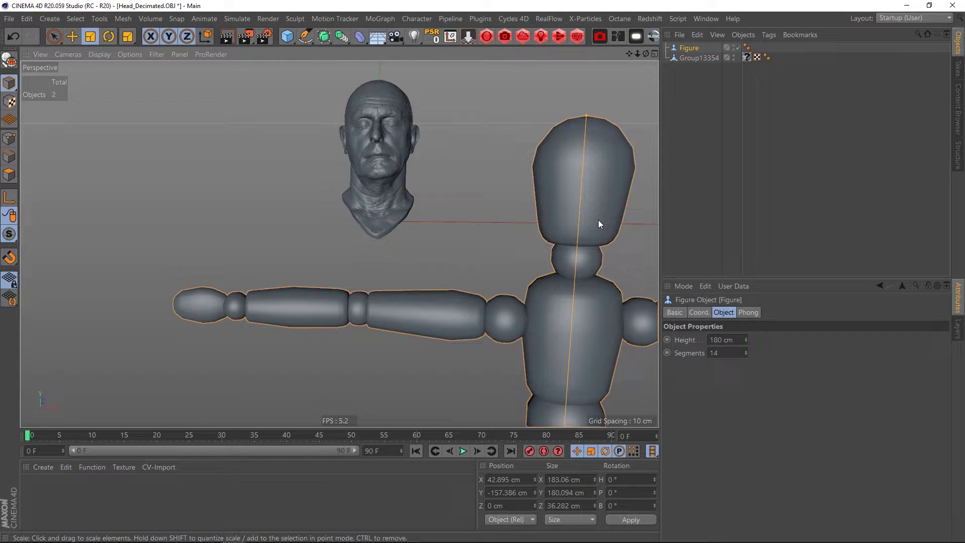
key(Delete)
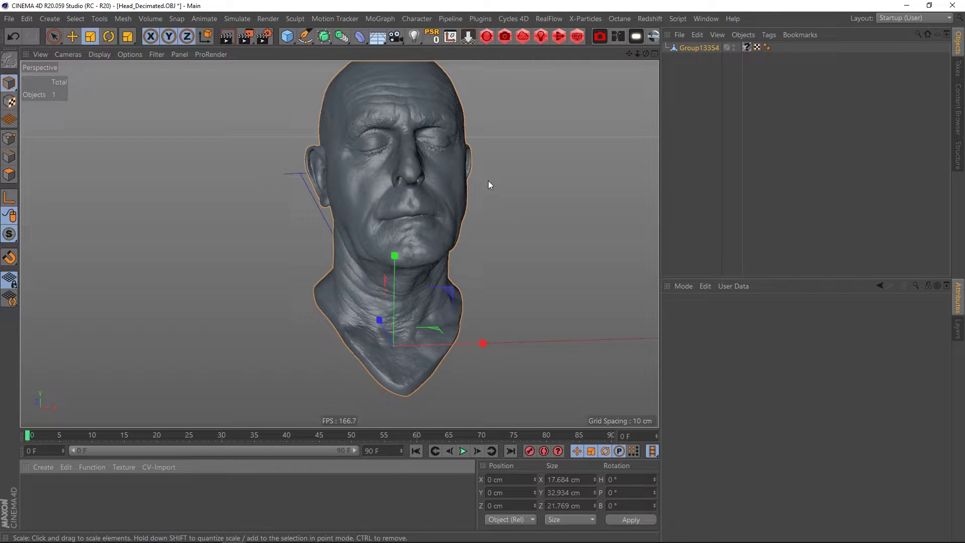
Step: Create a Redshift Skin material and assign it to Group13354, removing the extra tag
click(43, 466)
mouse_move(87, 335)
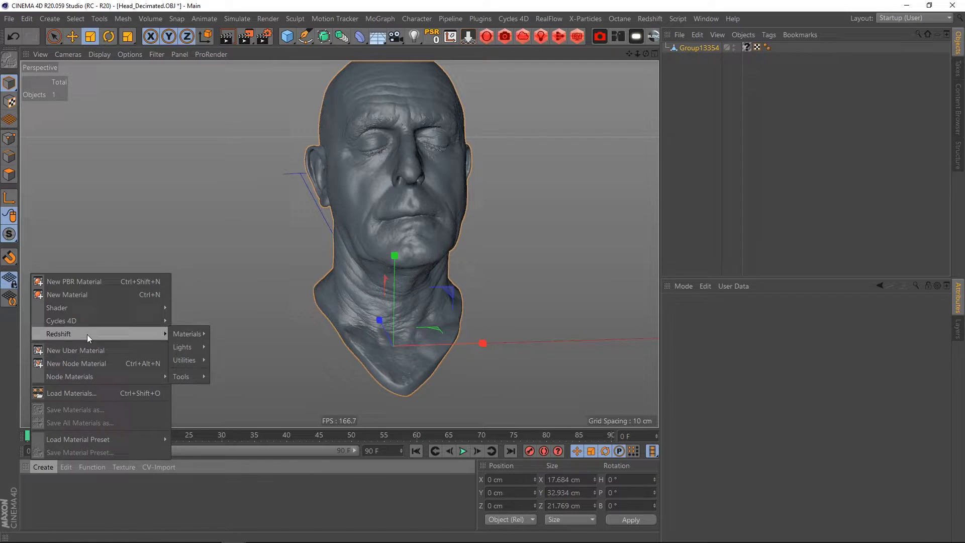
mouse_move(186, 333)
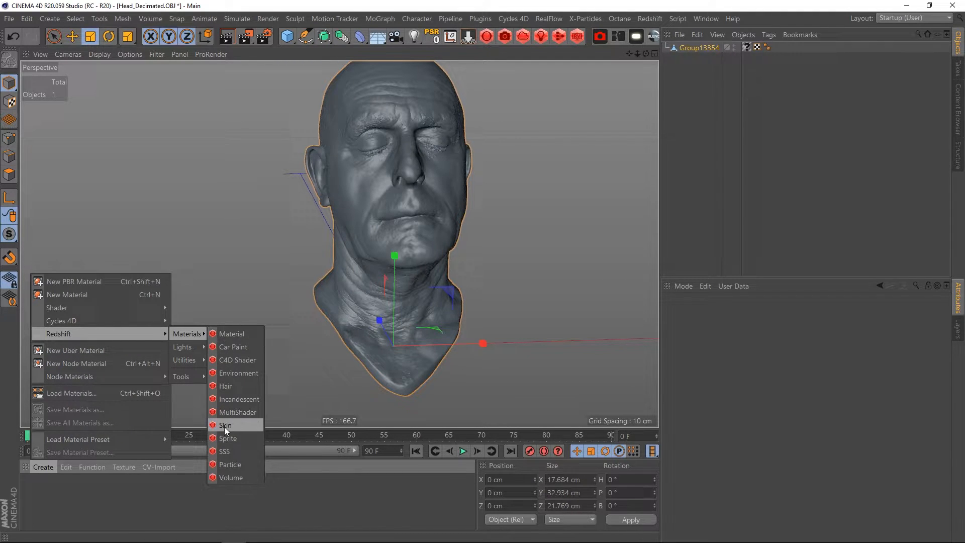
click(227, 425)
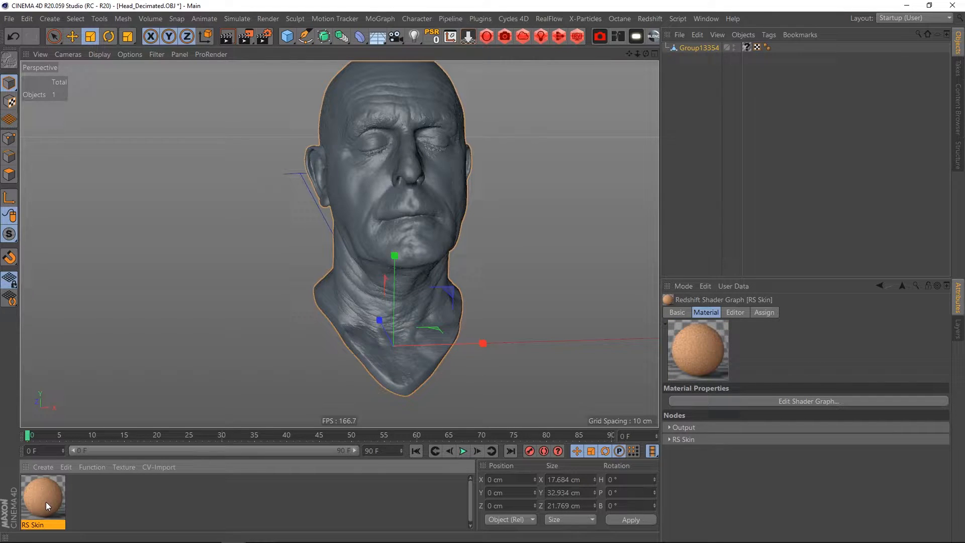
drag(46, 502, 421, 217)
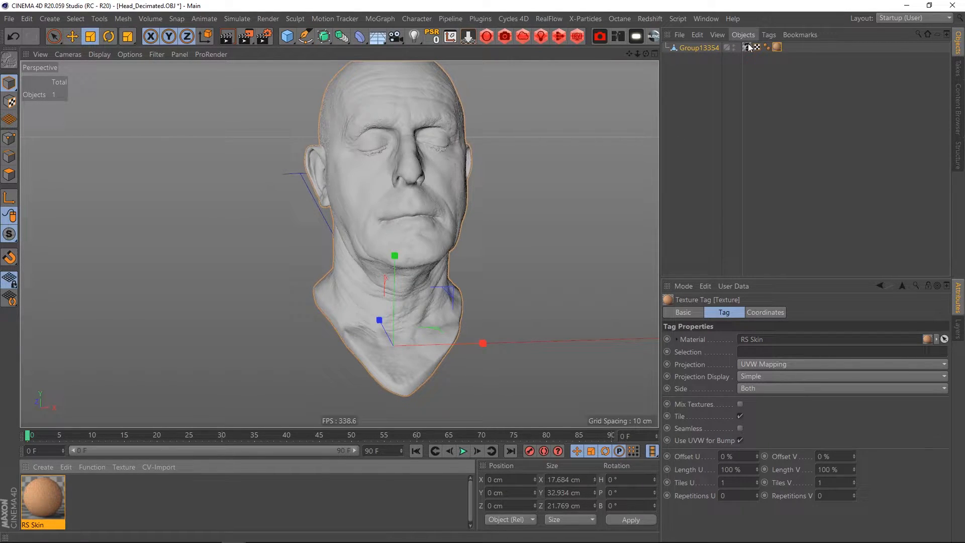
key(Delete)
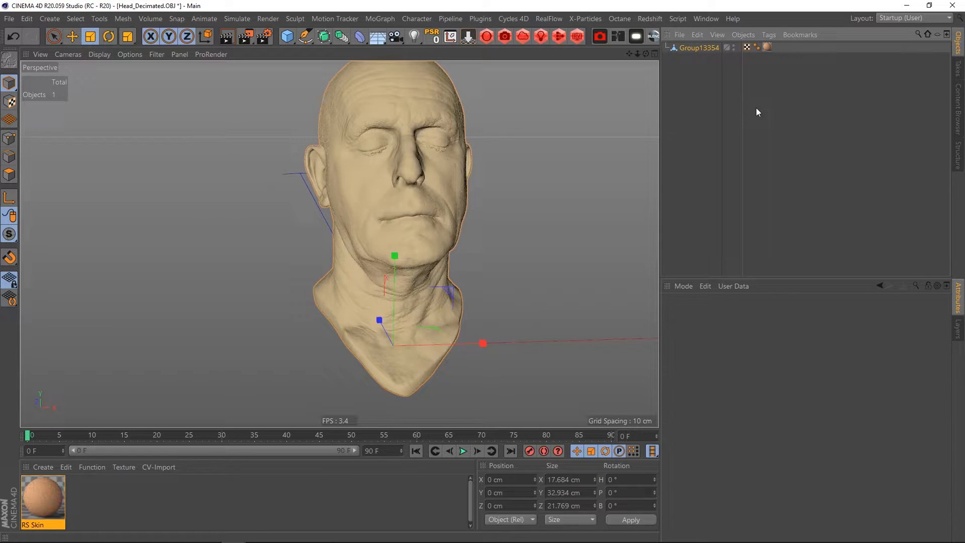
alt+drag(406, 198, 381, 217)
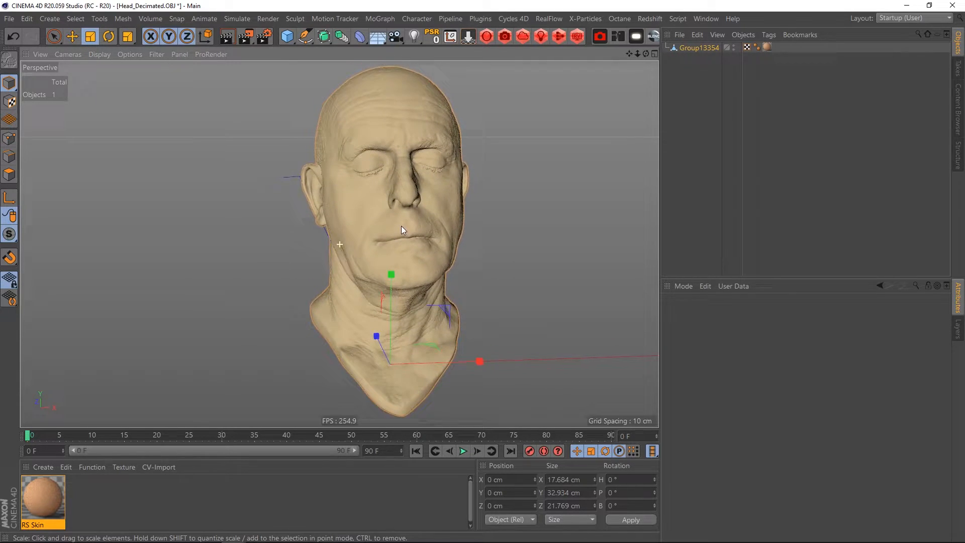
Step: Set the scene renderer to Redshift in Render Settings
click(264, 36)
click(348, 51)
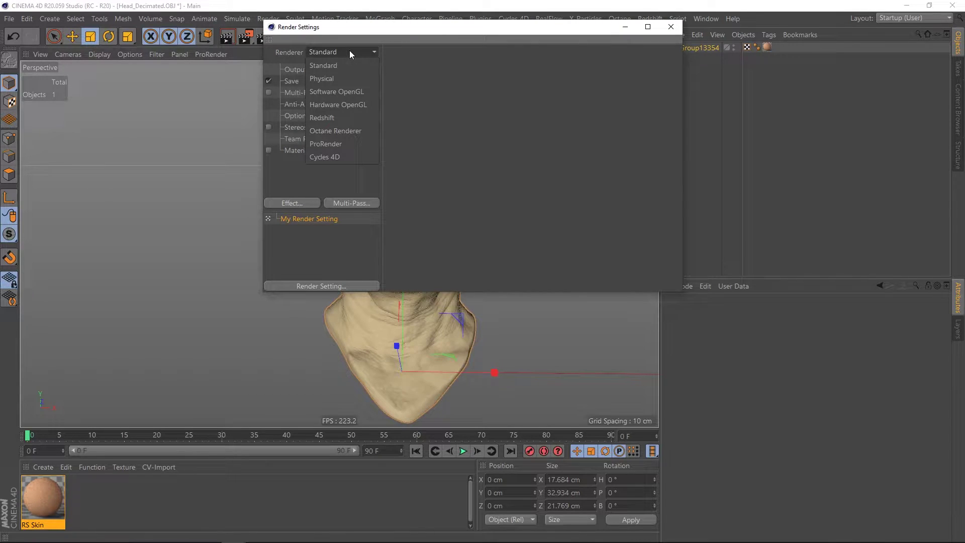
click(329, 118)
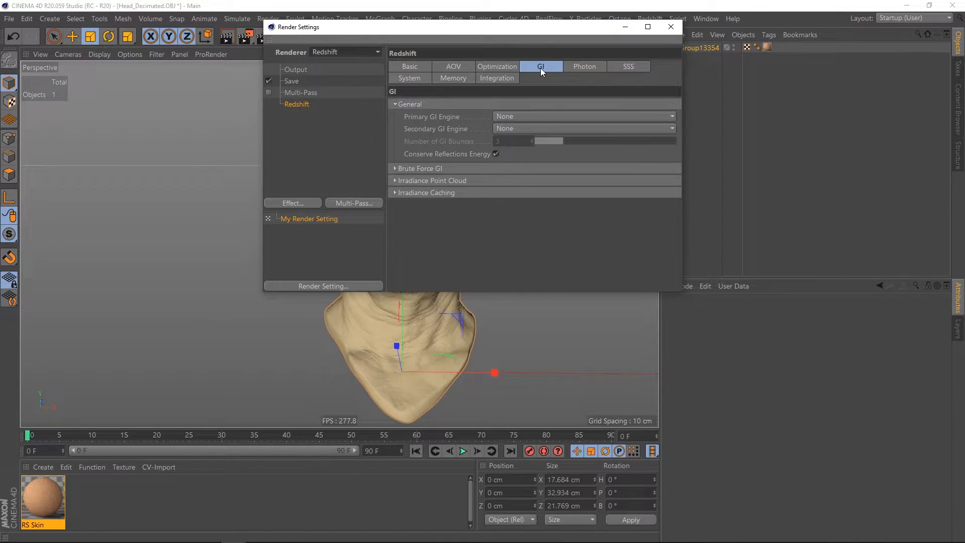
Step: Set the primary GI engine to Brute Force and reach the secondary GI choices
click(525, 117)
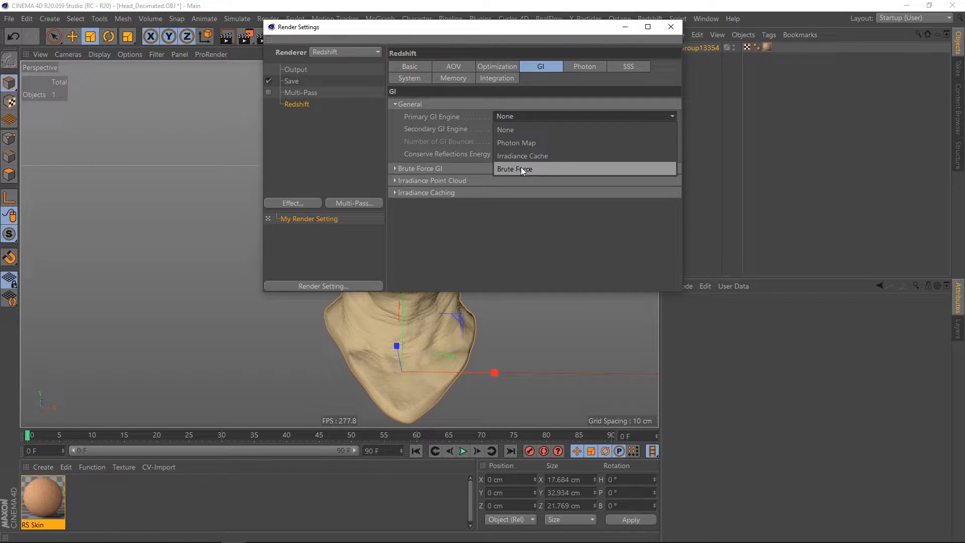
click(521, 167)
click(527, 129)
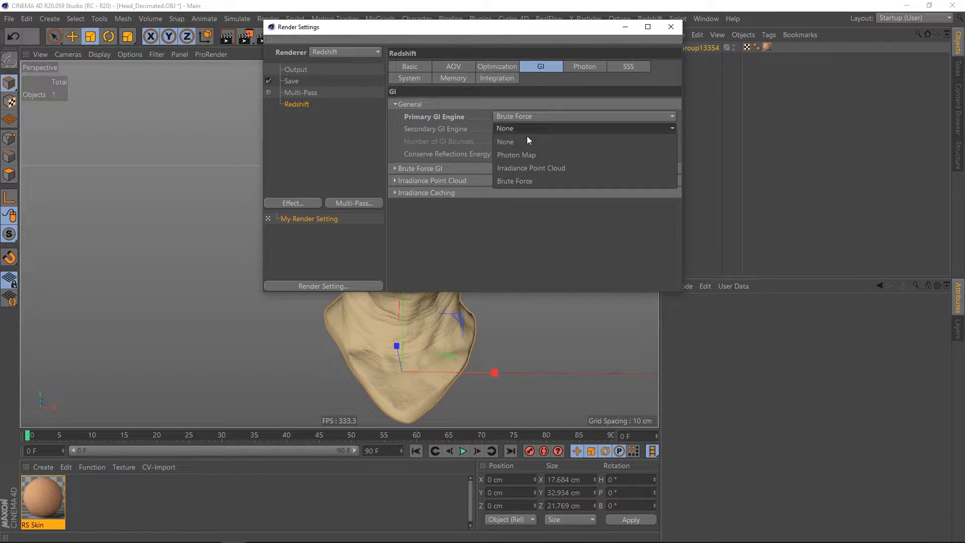
Step: Set secondary GI to Irradiance Point Cloud and start a Redshift RenderView preview
click(528, 167)
click(671, 27)
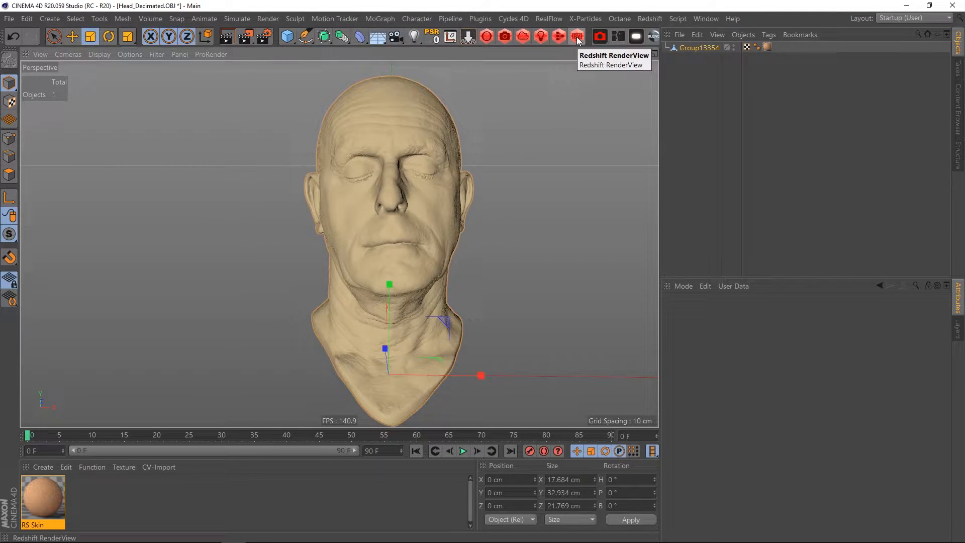
click(578, 35)
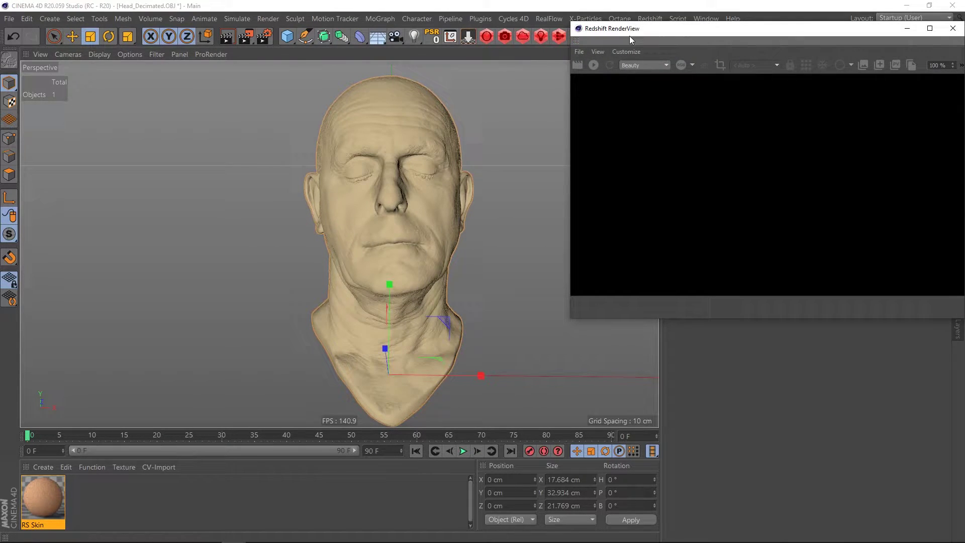
click(593, 67)
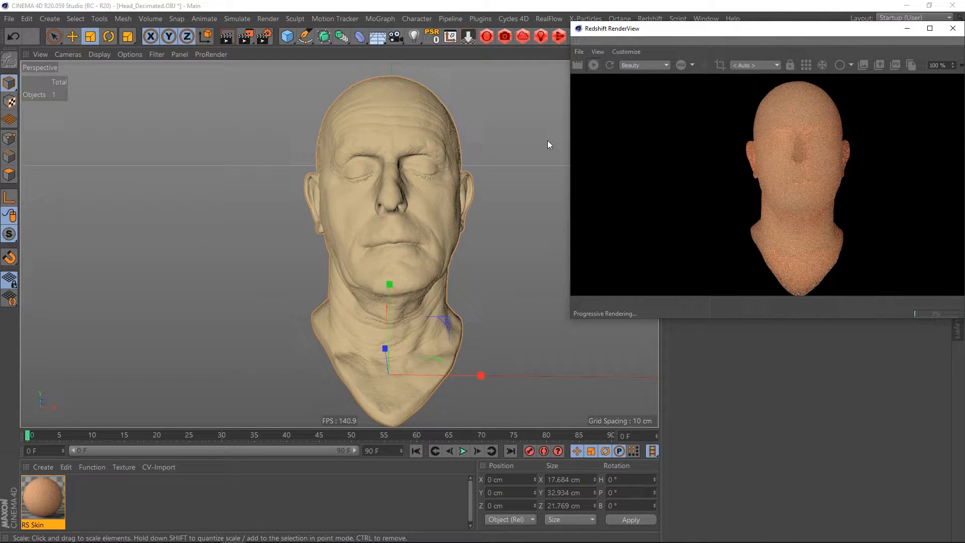
Step: Float the RenderView window over the left of the viewport after orbiting the head
mouse_move(391, 211)
alt+mouse_down()
mouse_move(421, 214)
mouse_move(401, 211)
alt+mouse_up()
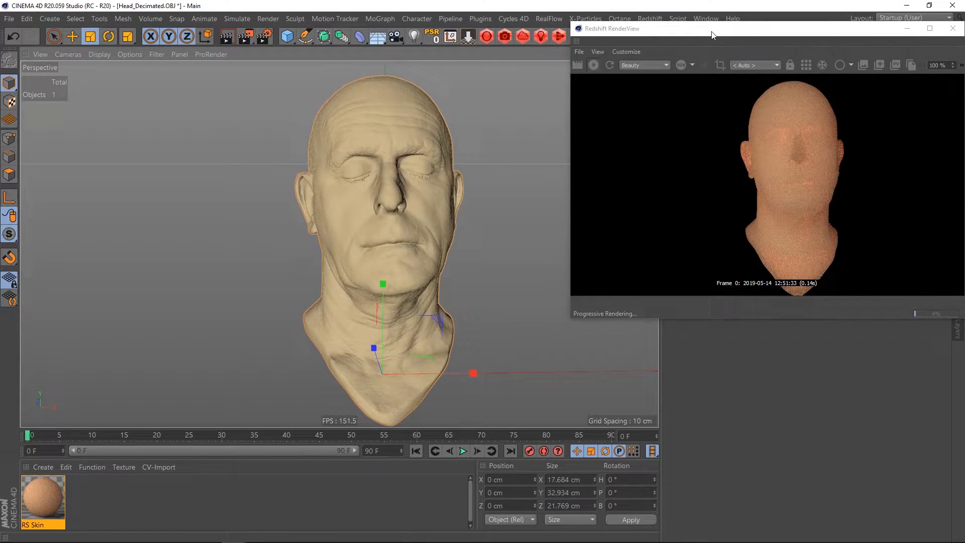
drag(707, 35, 204, 69)
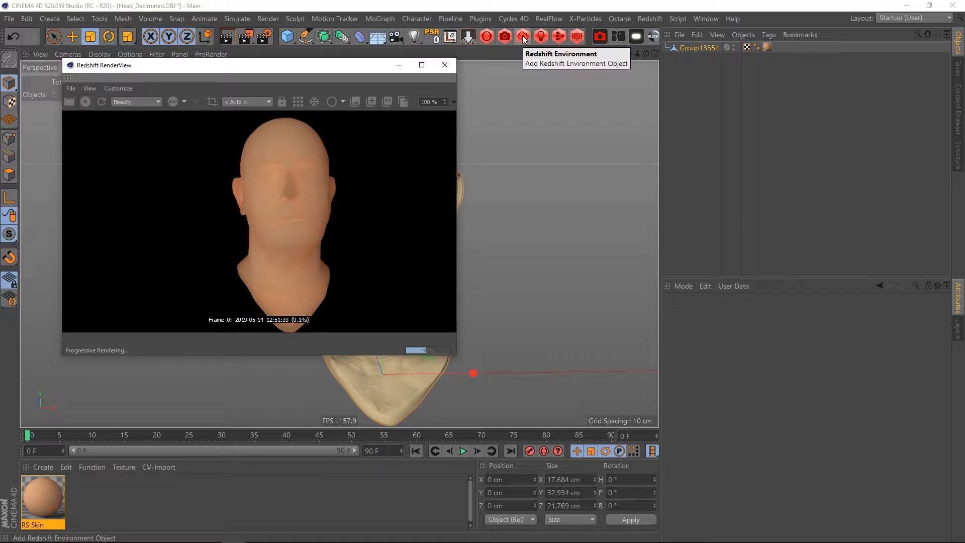
Step: Add a Redshift Dome Light using bathroom_4k.hdr as its environment map
click(541, 36)
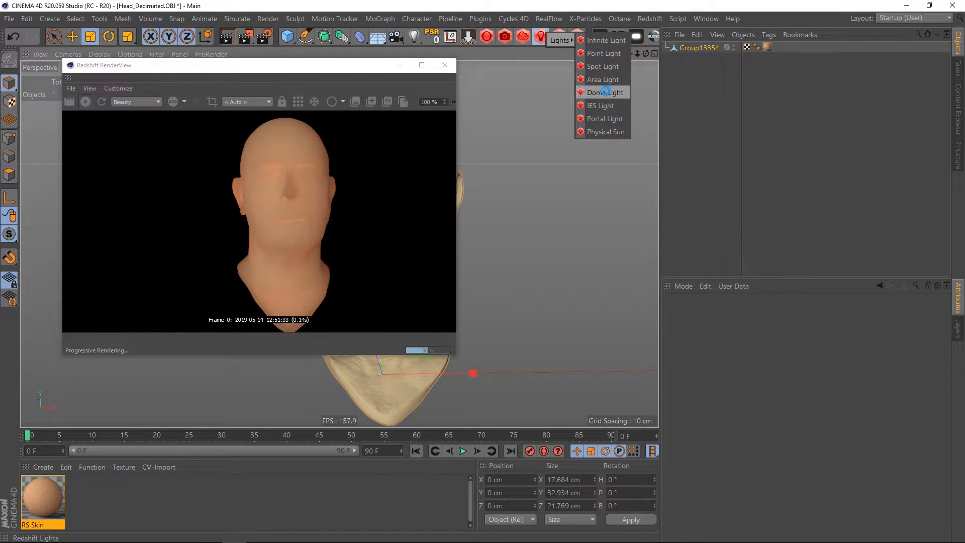
click(605, 92)
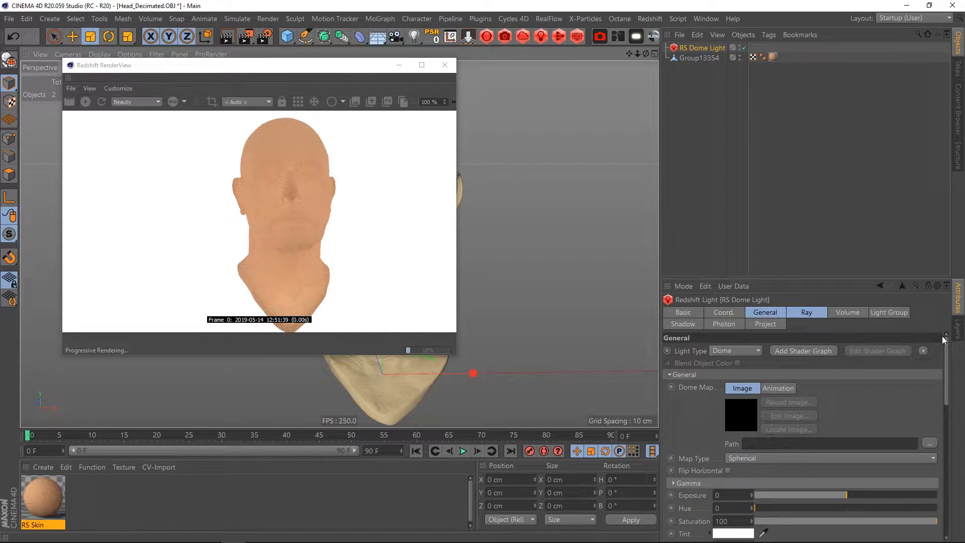
click(957, 114)
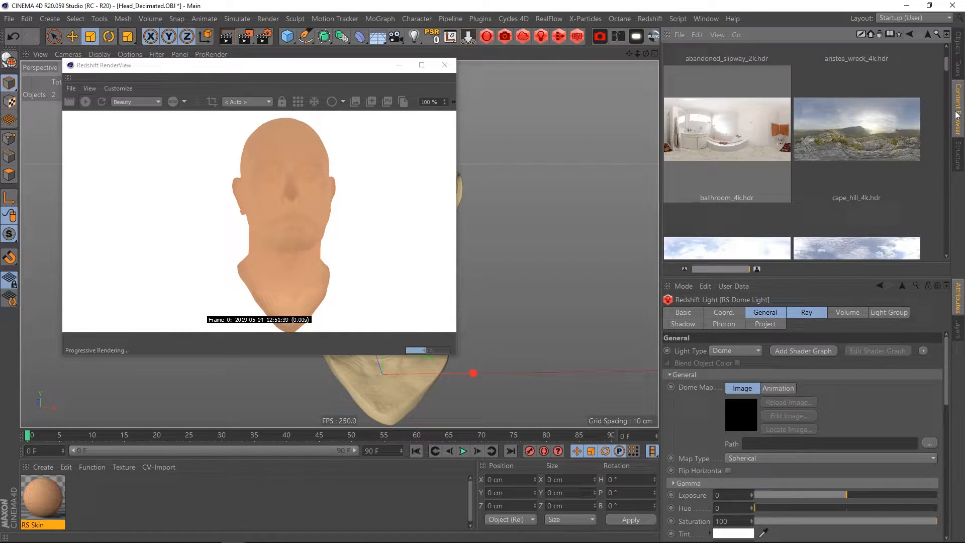
drag(737, 123, 753, 423)
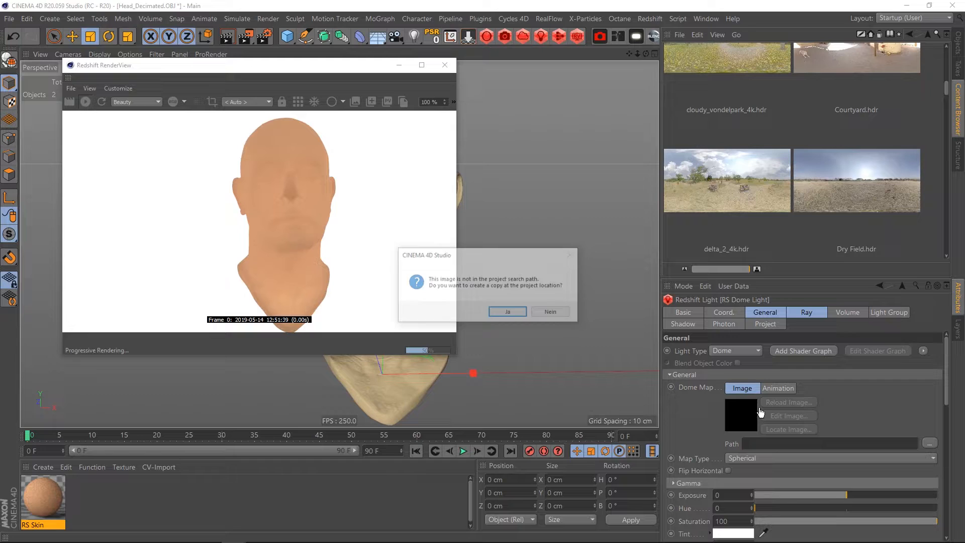
click(552, 313)
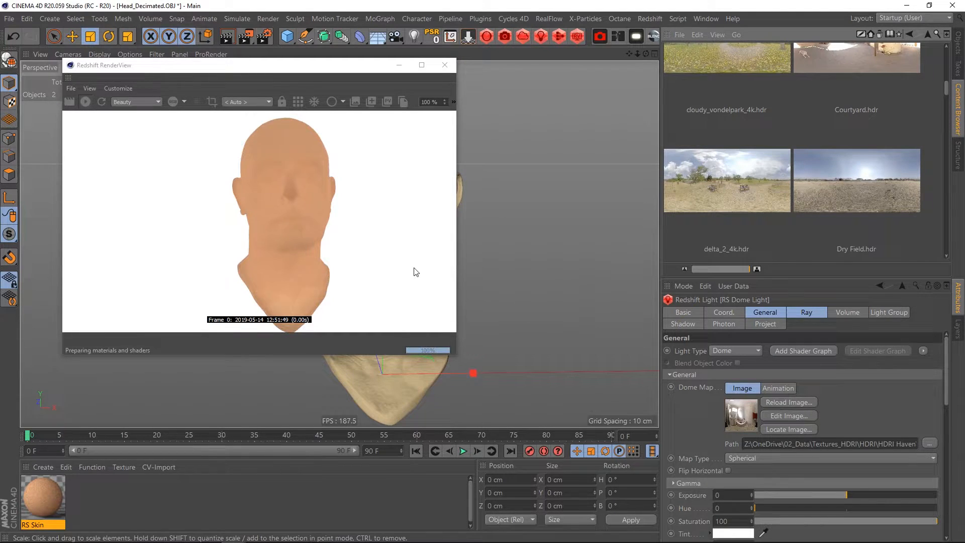
Step: Move the RenderView aside and bring up the RS Skin shader graph
drag(273, 69, 707, 57)
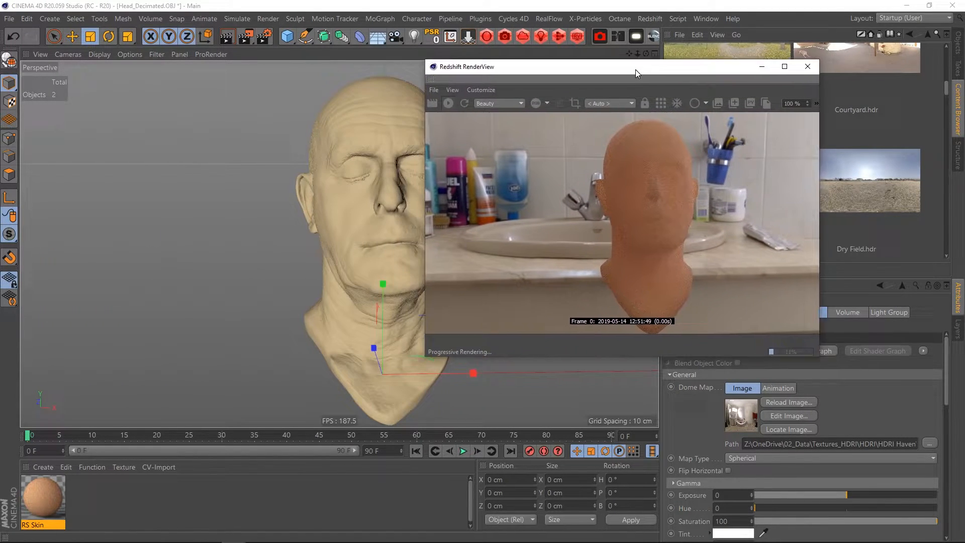
mouse_move(391, 205)
alt+mouse_down()
mouse_move(409, 184)
mouse_move(260, 315)
alt+mouse_up()
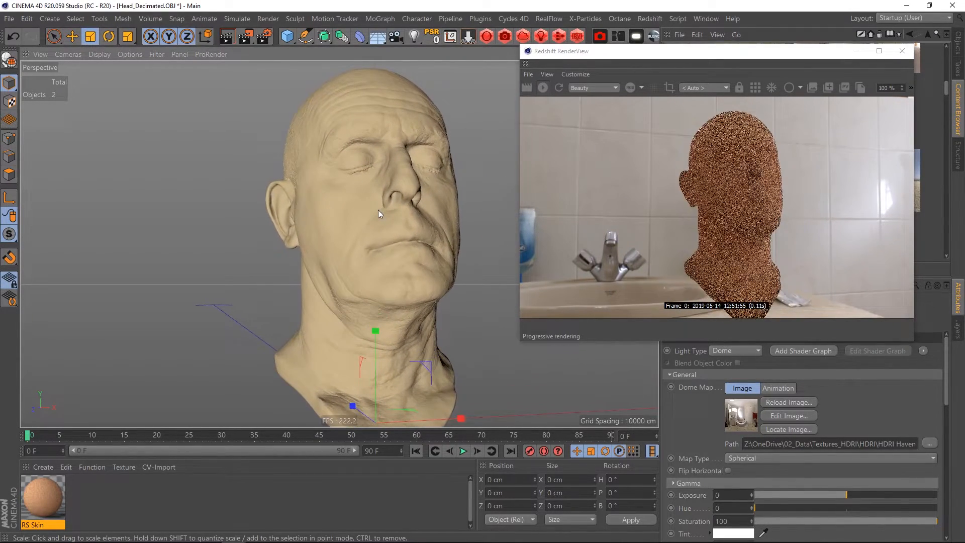
click(560, 37)
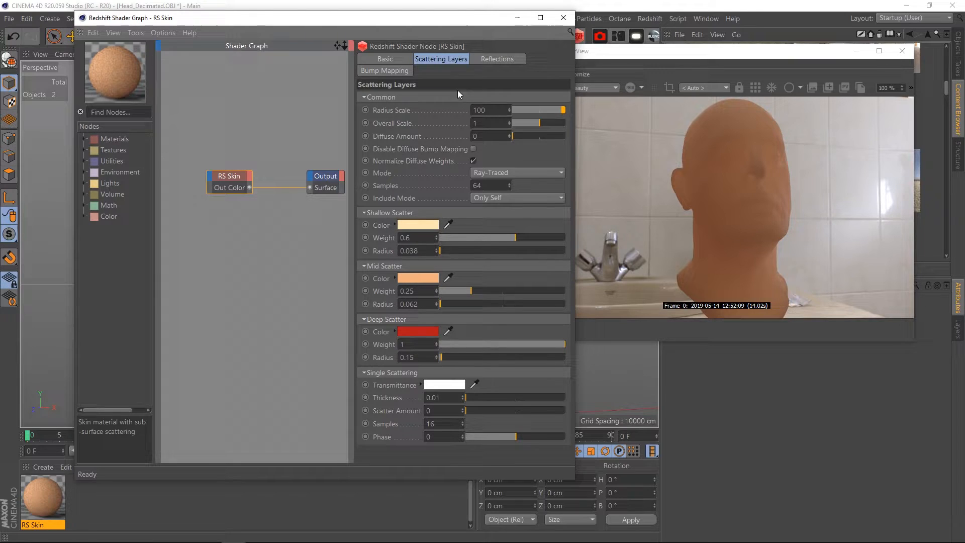
Step: Raise RS Skin's Primary Reflection Weight from 0.2 to 1 in the Reflections settings
click(494, 58)
click(385, 70)
click(489, 59)
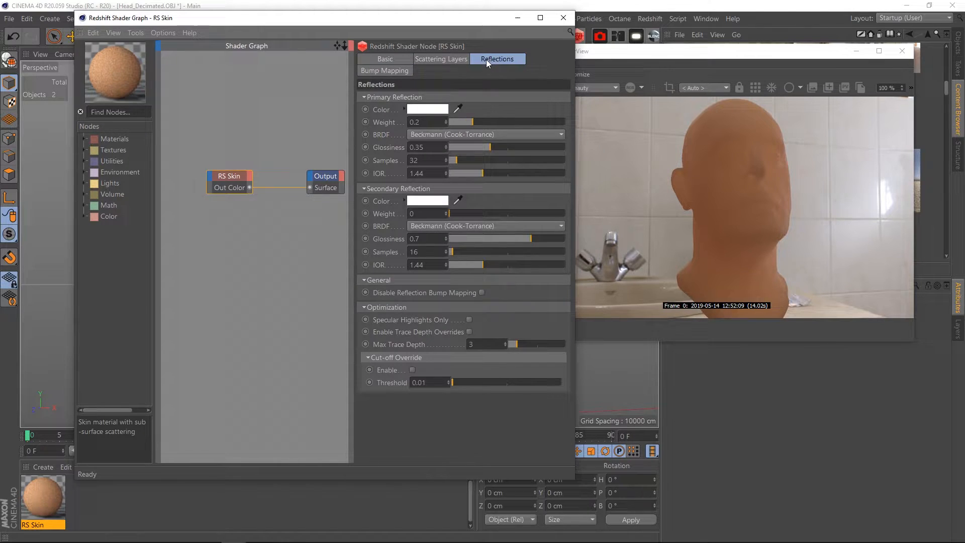
click(392, 71)
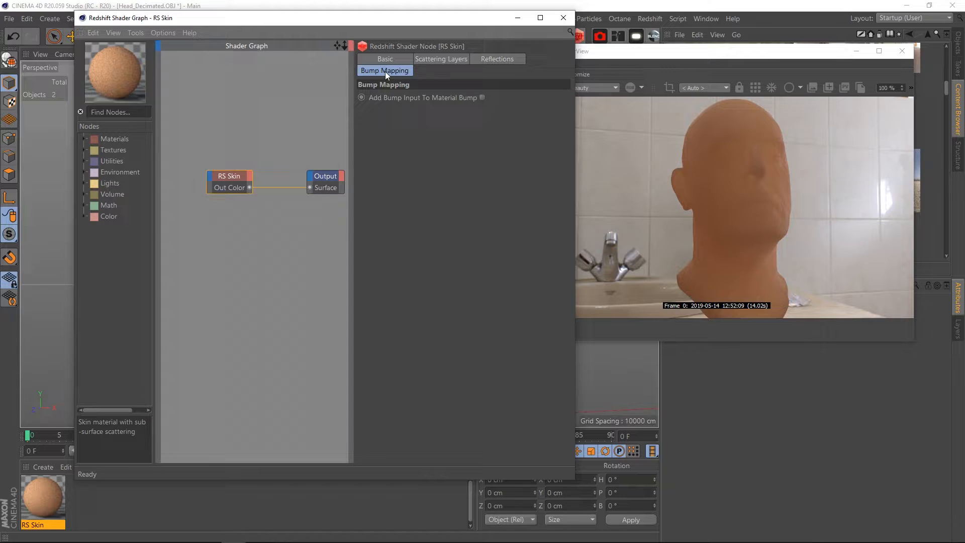
click(490, 58)
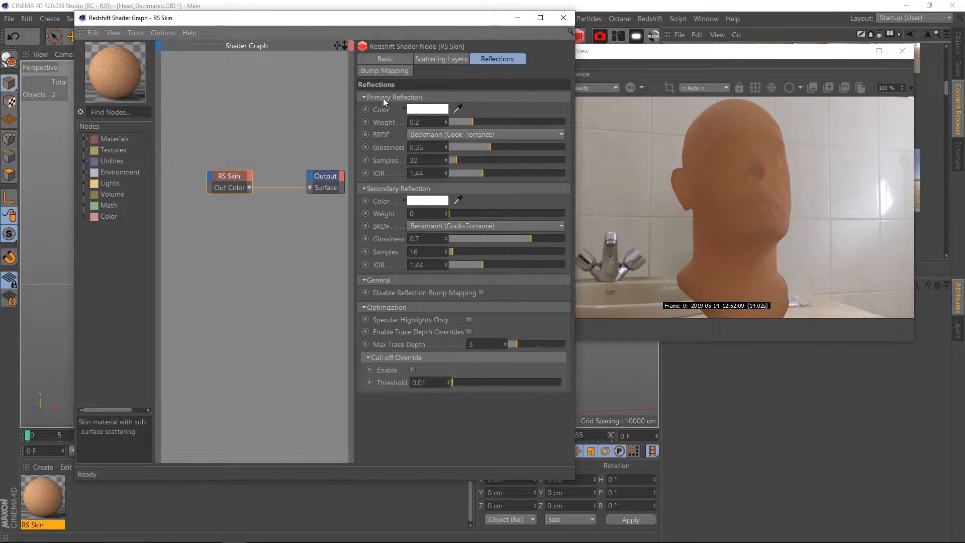
drag(473, 123, 573, 123)
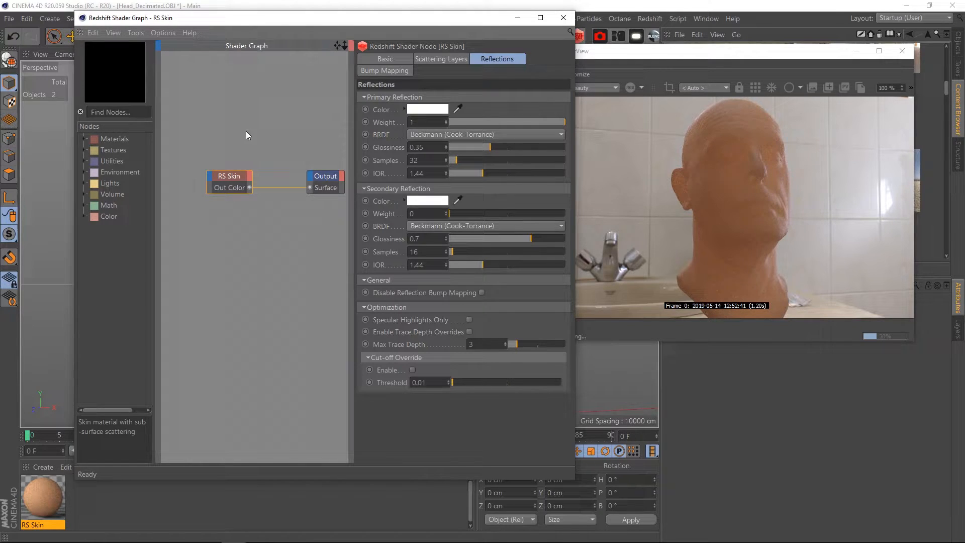
Step: Bring the Head Colour image into the shader graph as a texture node
middle_drag(241, 149, 282, 131)
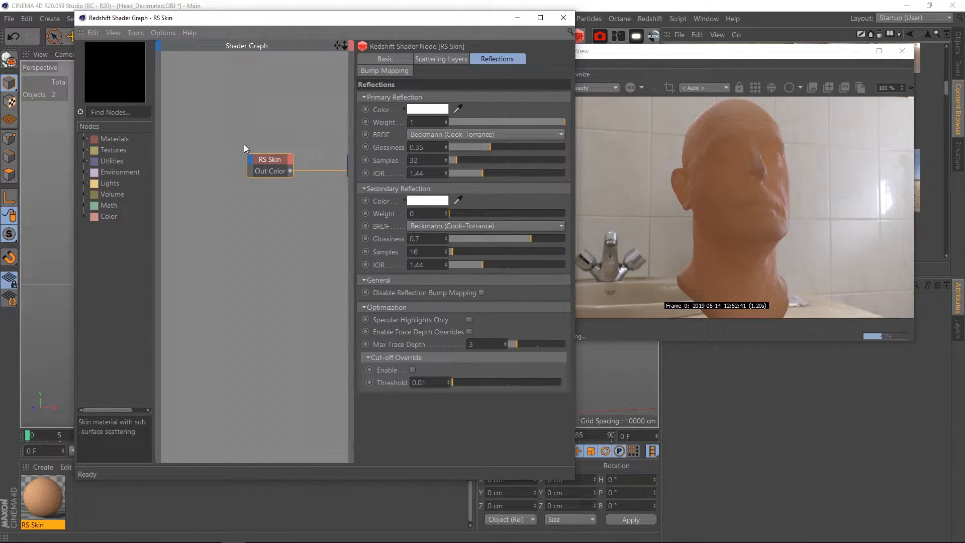
click(220, 154)
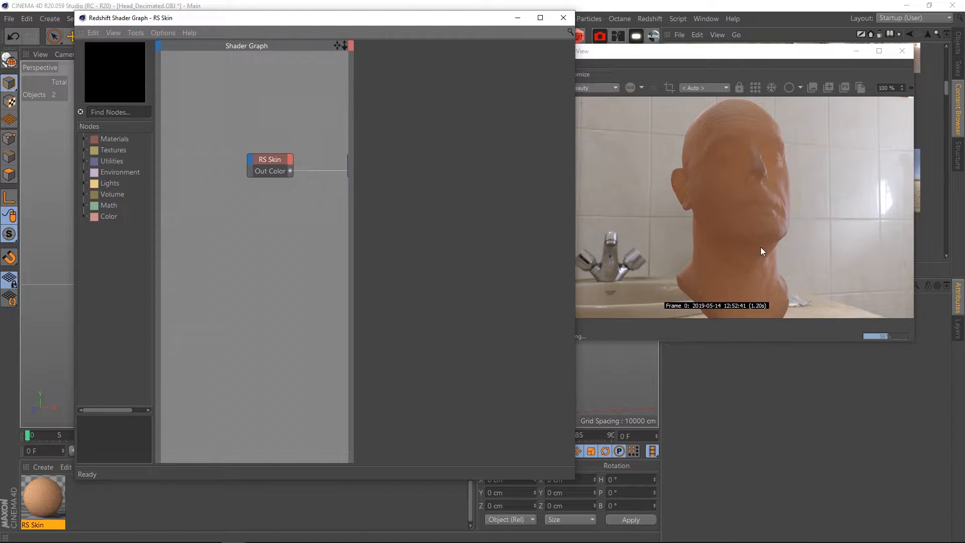
drag(761, 247, 250, 179)
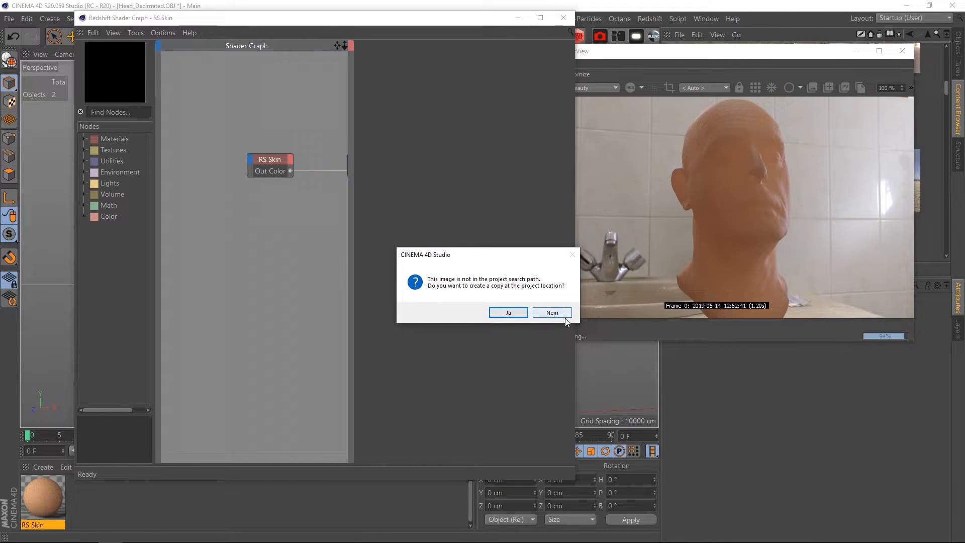
click(552, 313)
scroll(254, 212, up, 1)
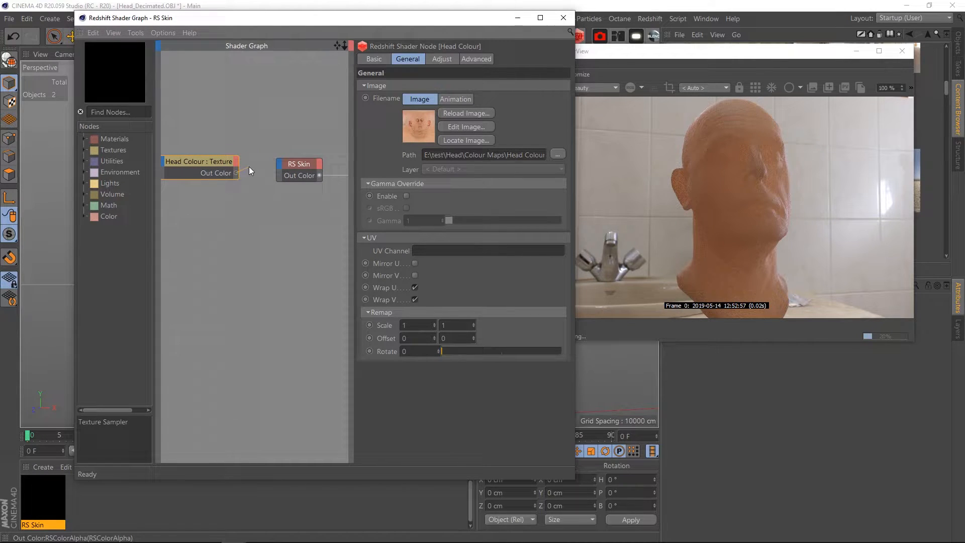
Step: Connect the texture's Out Color to RS Skin's Shallow Scatter colour and show its scattering settings
drag(249, 167, 278, 163)
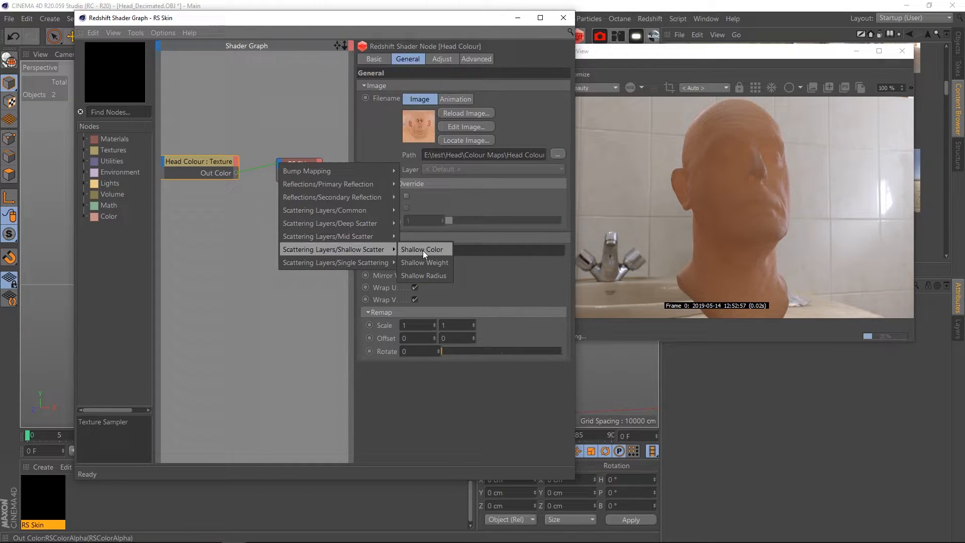
click(423, 250)
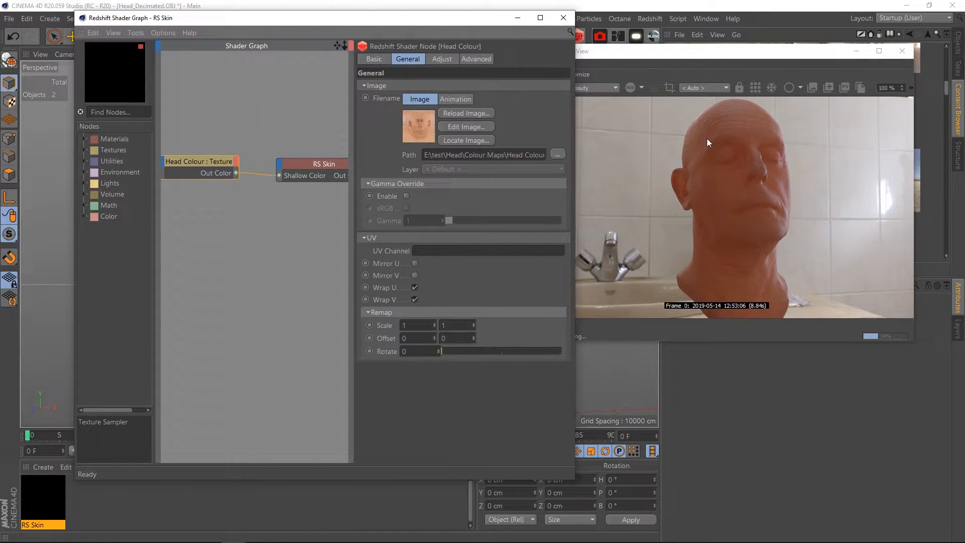
click(323, 164)
click(440, 59)
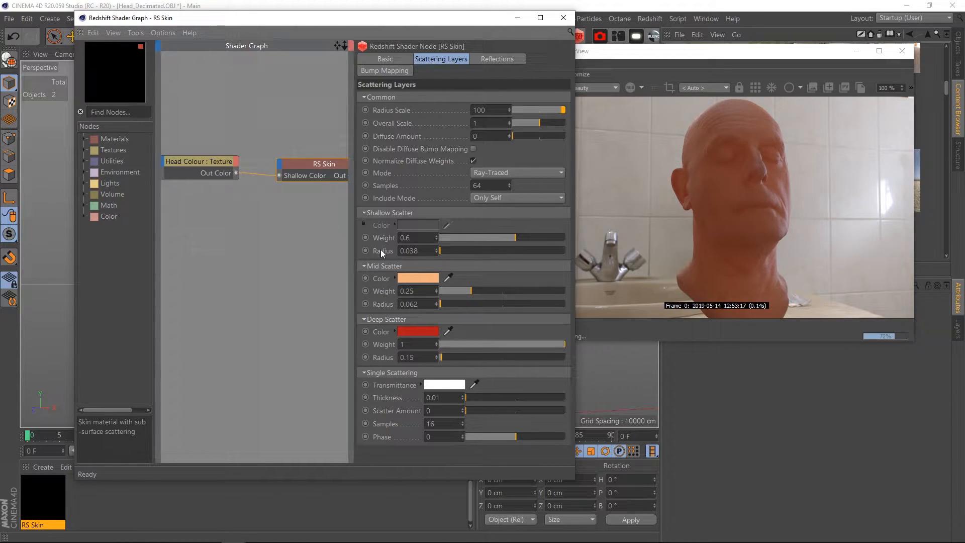
Step: Raise the shallow scatter weight to full and drag the mid and deep scatter weights down
double_click(485, 111)
text(10)
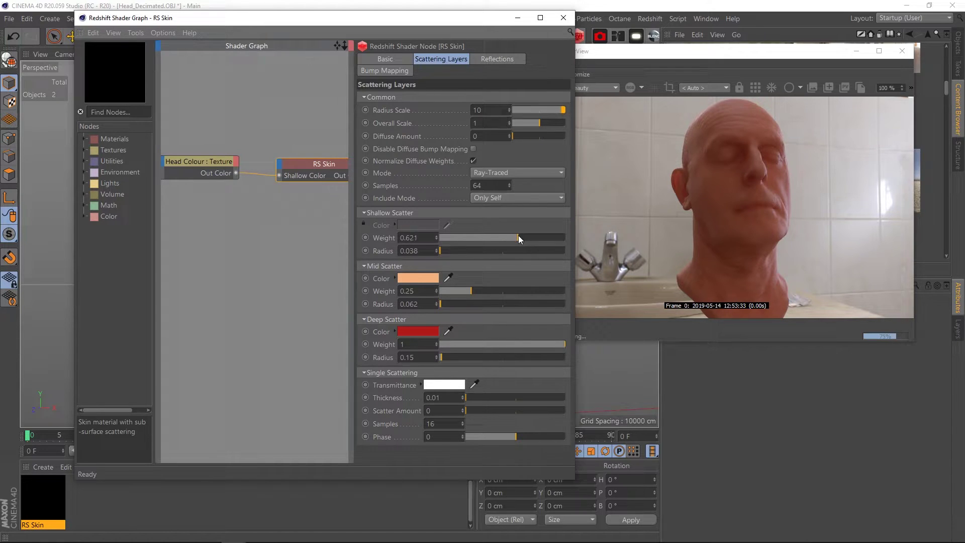
drag(517, 238, 567, 238)
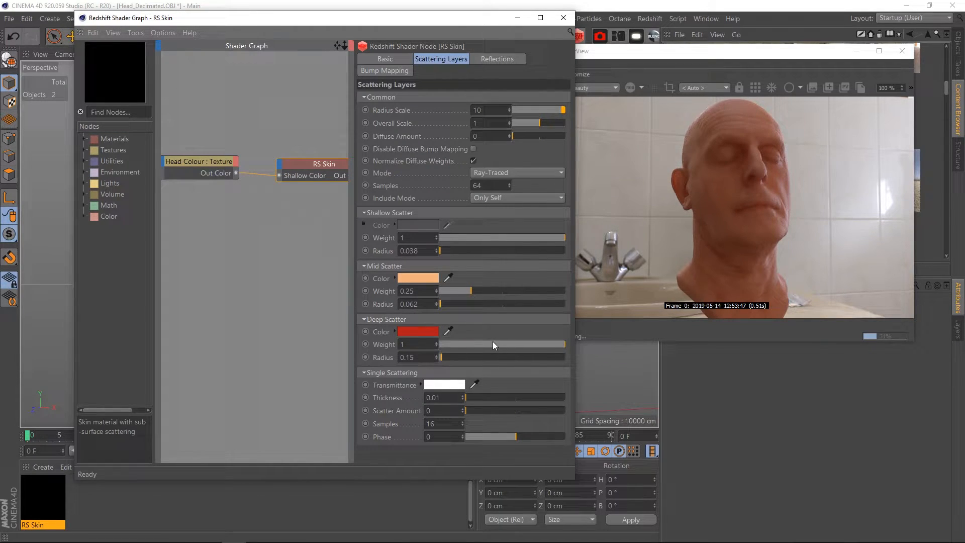
drag(495, 343, 475, 344)
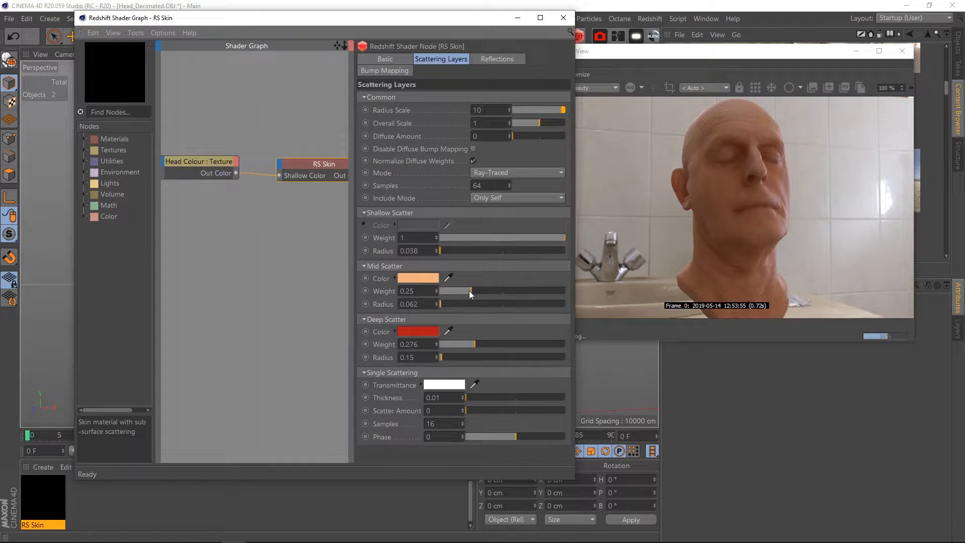
drag(468, 291, 450, 292)
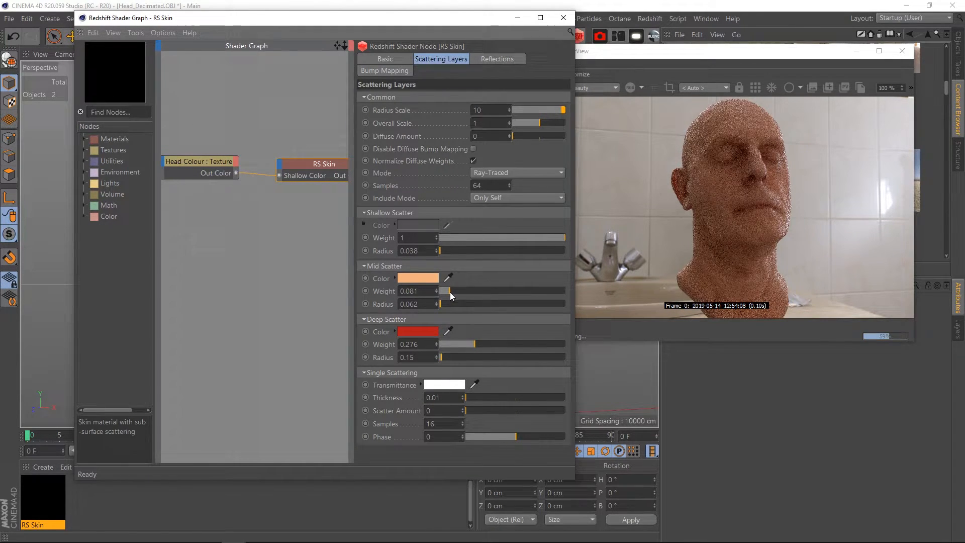
drag(474, 345, 452, 343)
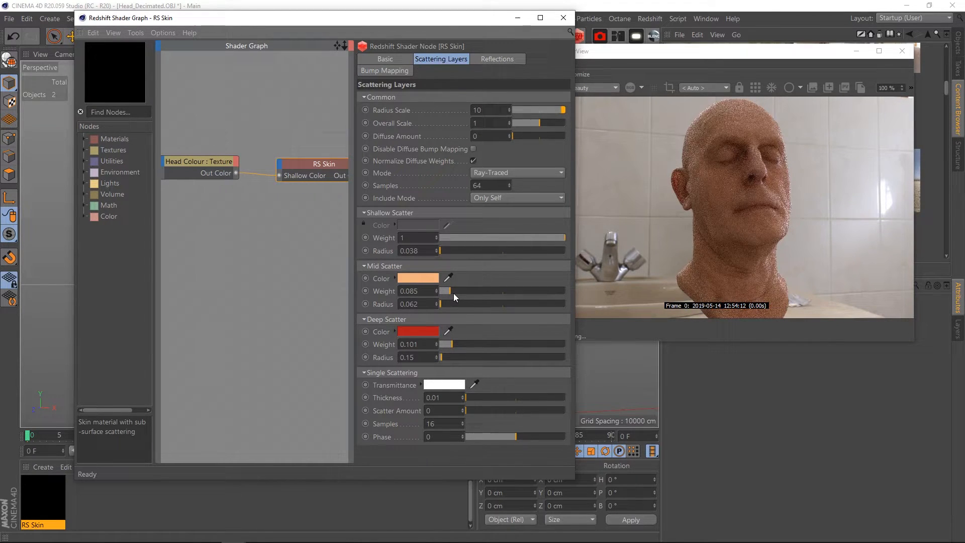
drag(452, 292, 444, 291)
drag(452, 345, 447, 345)
drag(446, 291, 443, 291)
drag(445, 344, 443, 345)
drag(442, 344, 443, 344)
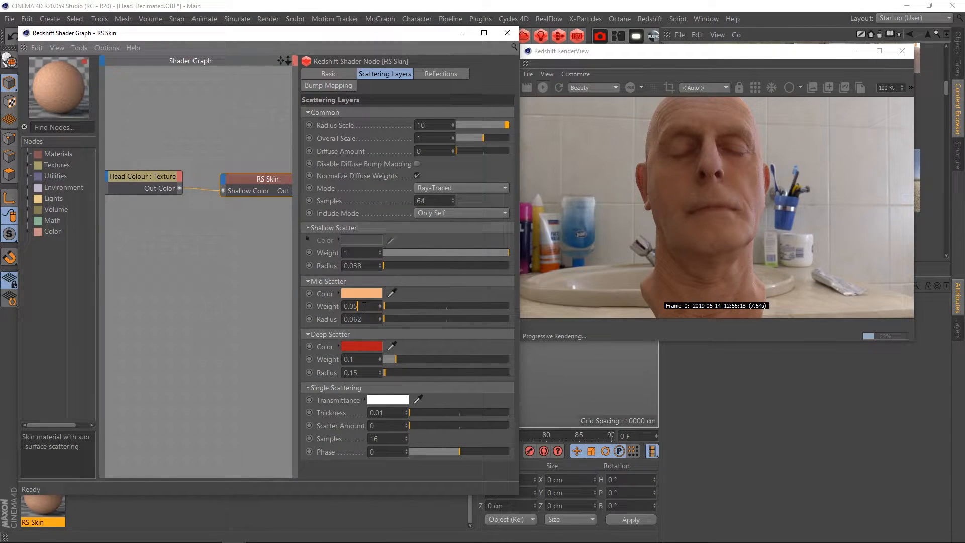
Step: Commit mid scatter weight 0.05 and radius scale 8, then move the shader graph aside
key(Return)
text(8)
key(Return)
mouse_move(402, 34)
mouse_down()
mouse_move(364, 59)
mouse_move(415, 189)
mouse_up()
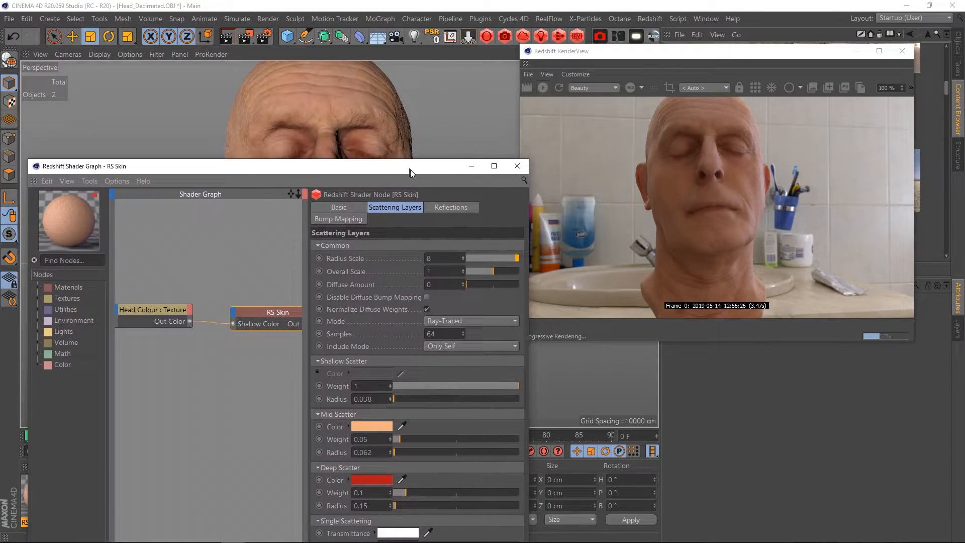
mouse_move(358, 140)
alt+mouse_down()
mouse_move(312, 140)
mouse_move(371, 130)
mouse_move(337, 98)
alt+mouse_up()
mouse_move(338, 97)
alt+right_down()
mouse_move(371, 131)
mouse_move(421, 134)
mouse_move(411, 130)
alt+right_up()
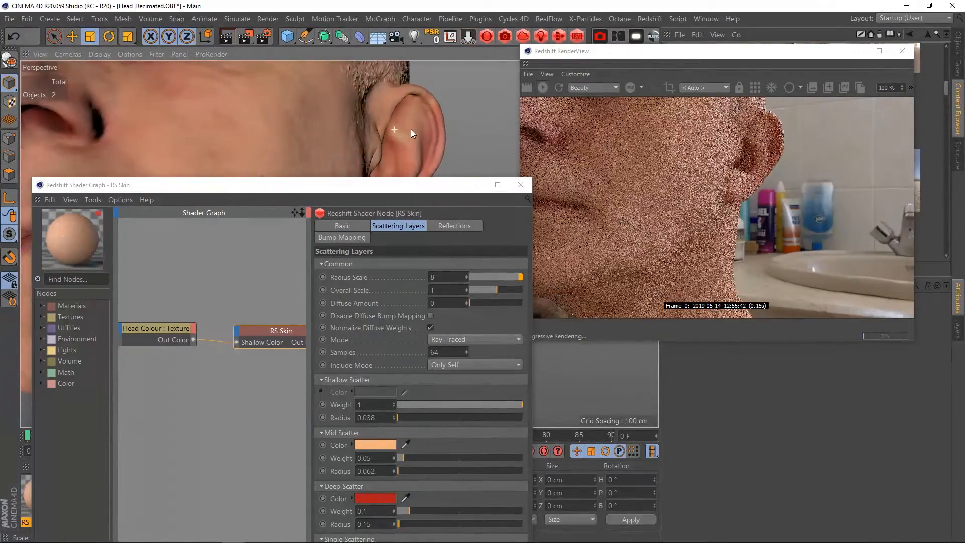
mouse_move(405, 126)
alt+mouse_down()
mouse_move(322, 130)
mouse_move(397, 149)
mouse_move(417, 168)
alt+mouse_up()
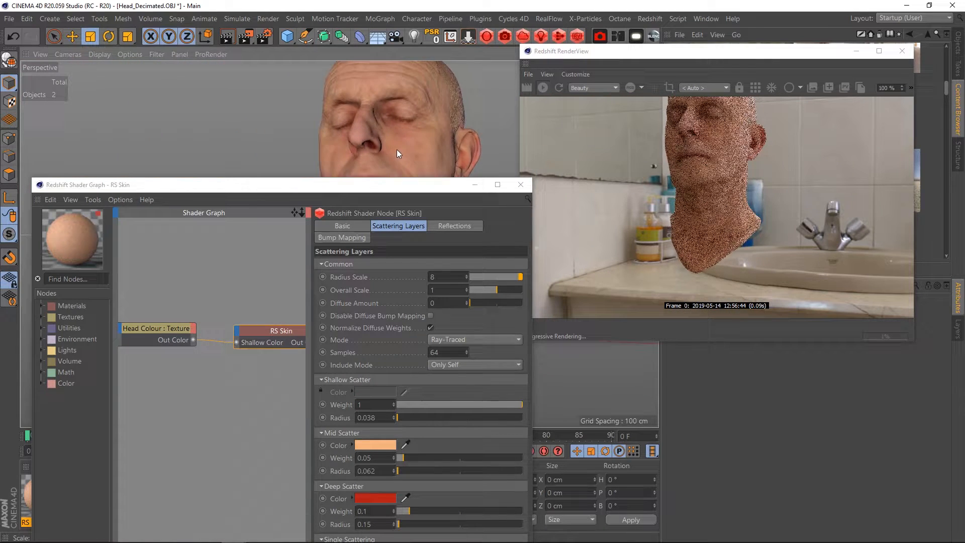
drag(339, 184, 333, 47)
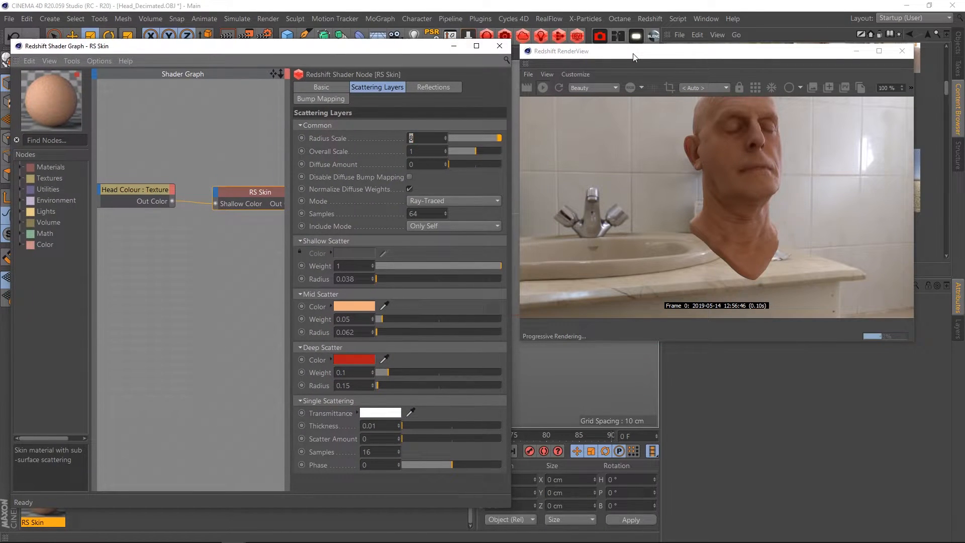
drag(643, 50, 349, 75)
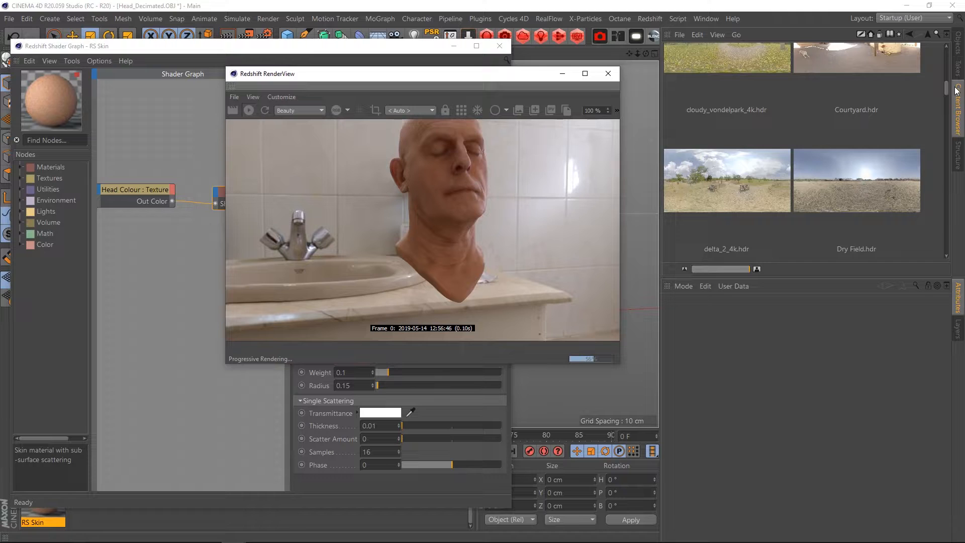
drag(948, 91, 942, 208)
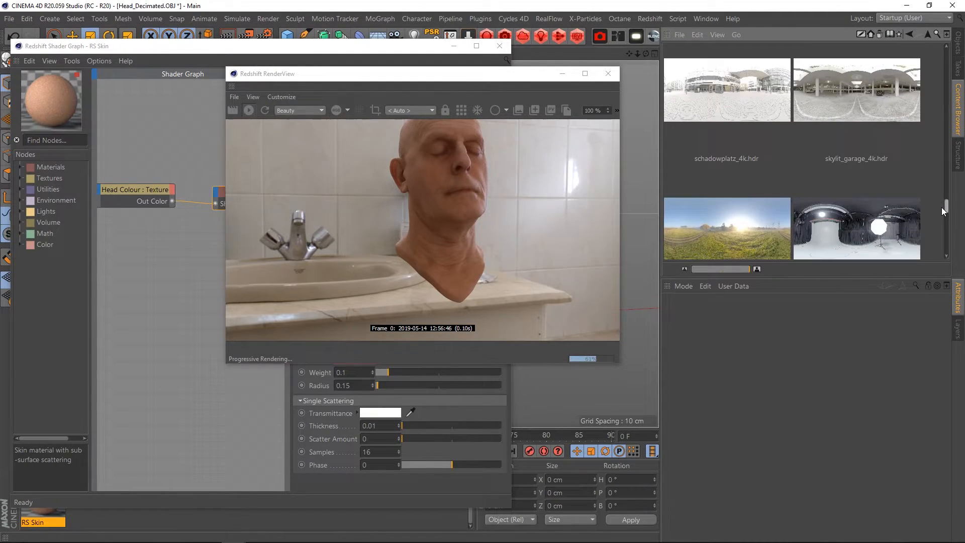
Step: Assign skylit_garage_4k.hdr as the RS Dome Light's dome map, copying it into the project
click(875, 110)
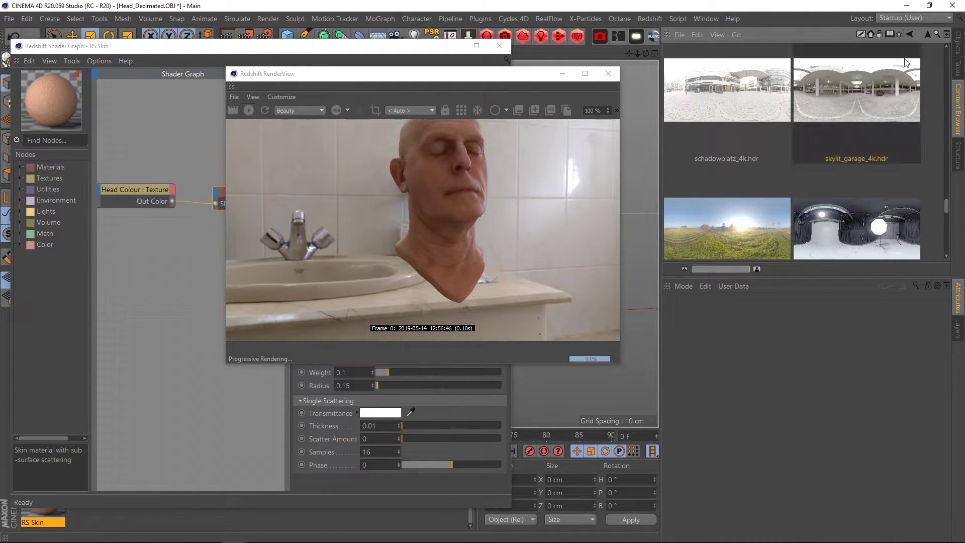
click(960, 50)
click(705, 47)
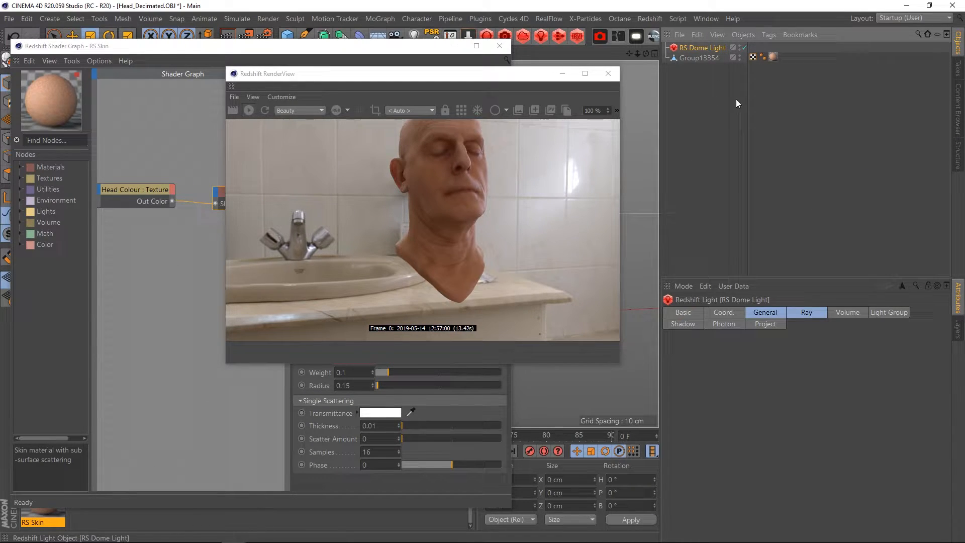
click(766, 312)
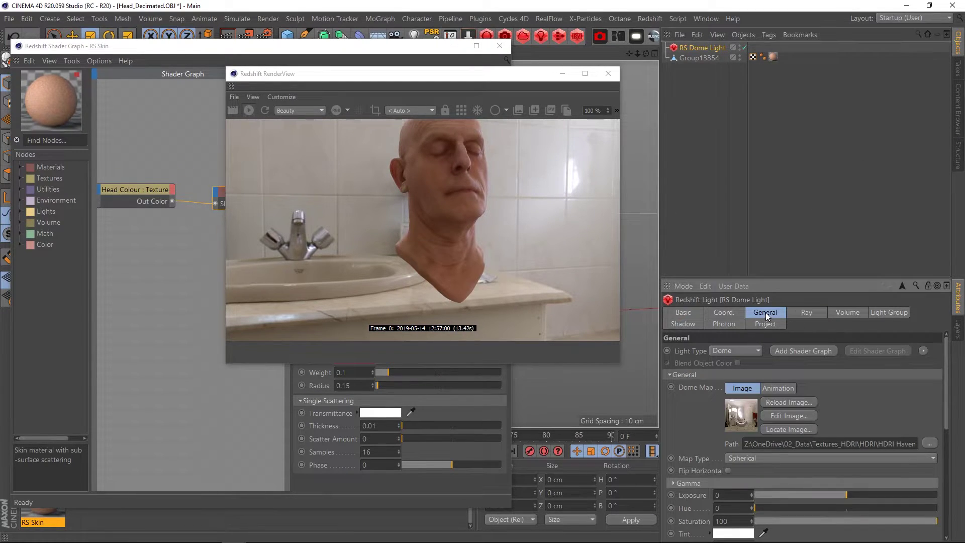
click(959, 94)
scroll(792, 152, up, 2)
drag(857, 113, 739, 413)
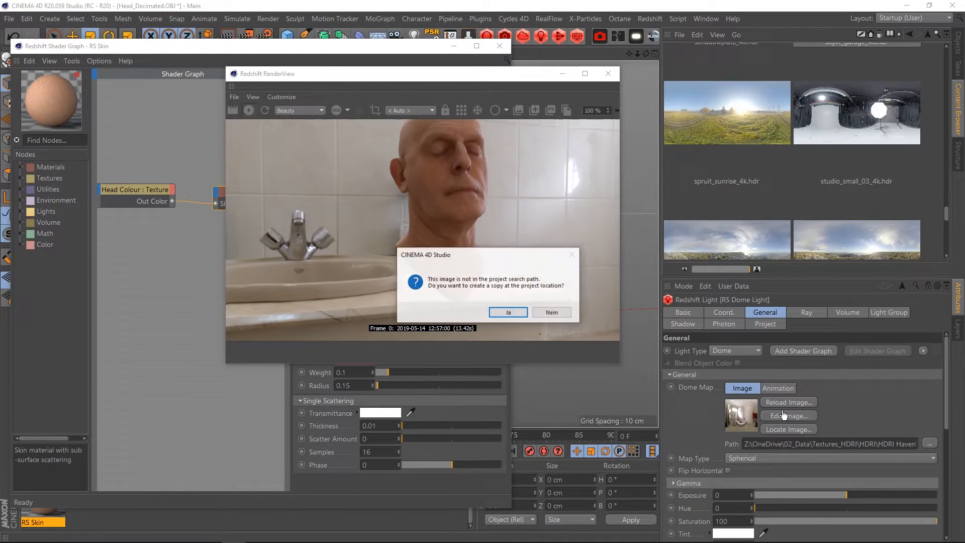
click(551, 313)
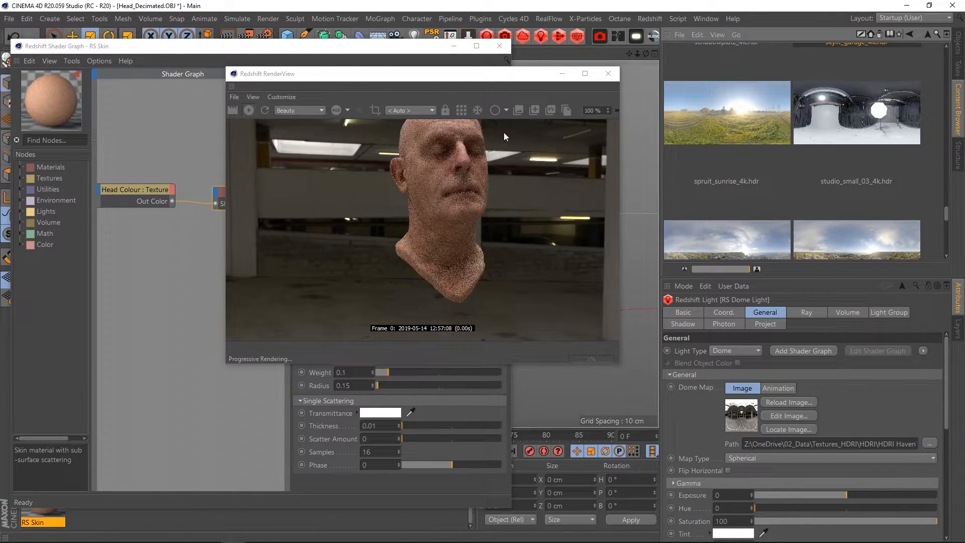
drag(455, 74, 755, 78)
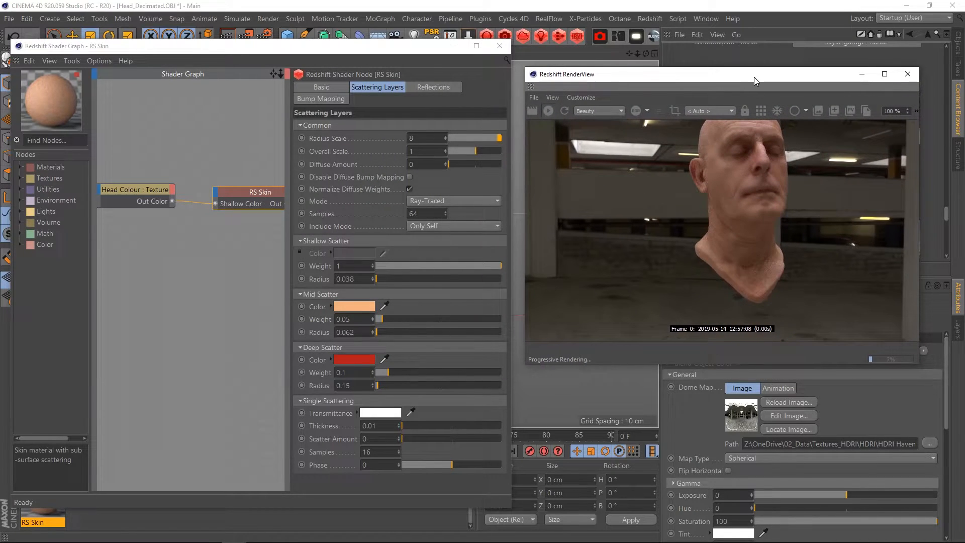
Step: Hide the shader graph, orbit around the head to check shading, then reset to the front view
click(453, 48)
alt+drag(372, 161, 470, 178)
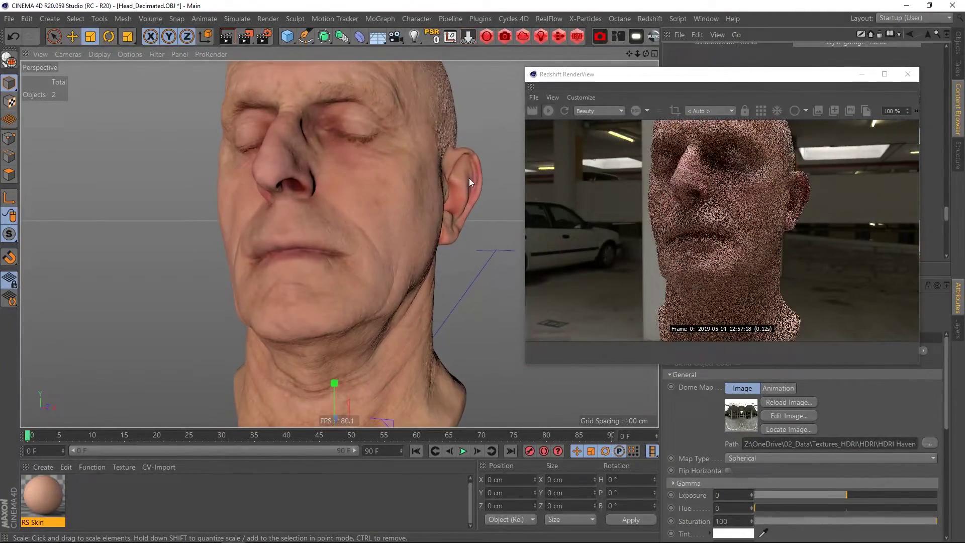
mouse_move(343, 170)
alt+mouse_down()
mouse_move(407, 191)
mouse_move(361, 195)
alt+mouse_up()
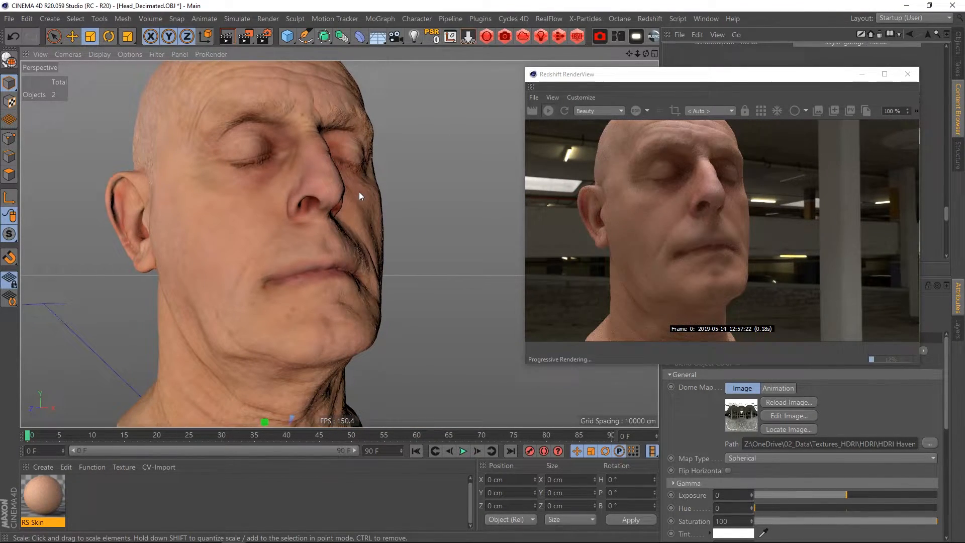
key(ctrl+shift+z)
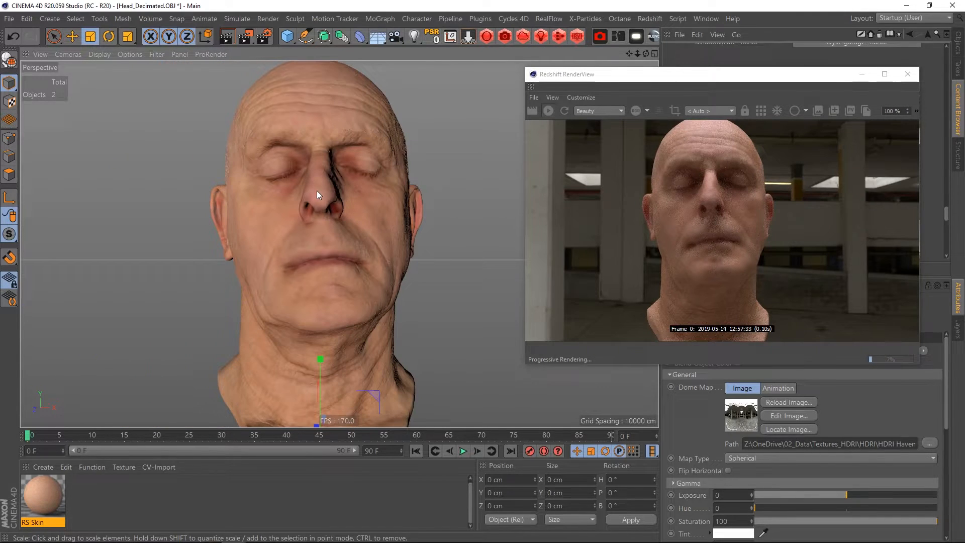
click(682, 79)
Step: Try a primary reflection glossiness of 1 on the skin, then undo back to 0.35
drag(683, 79, 660, 72)
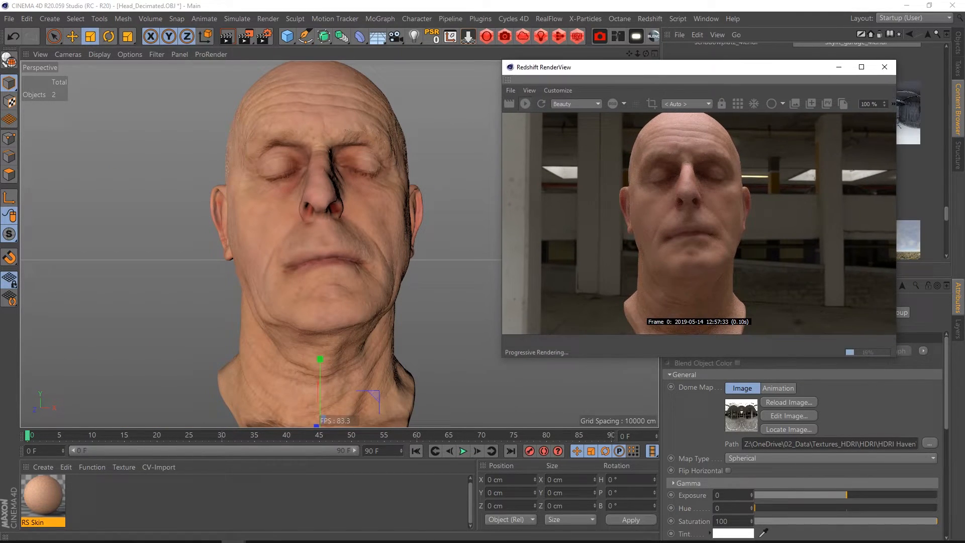
mouse_move(234, 534)
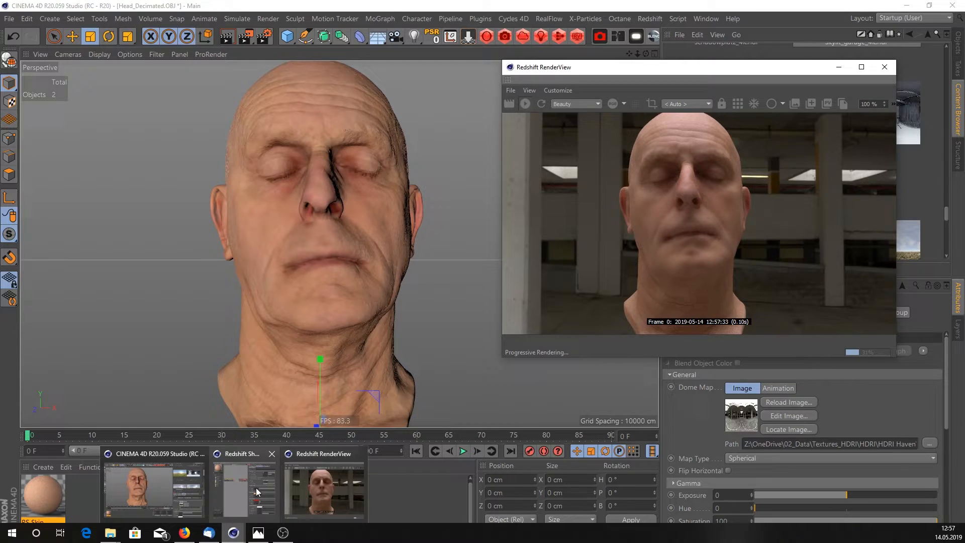
click(256, 489)
click(434, 87)
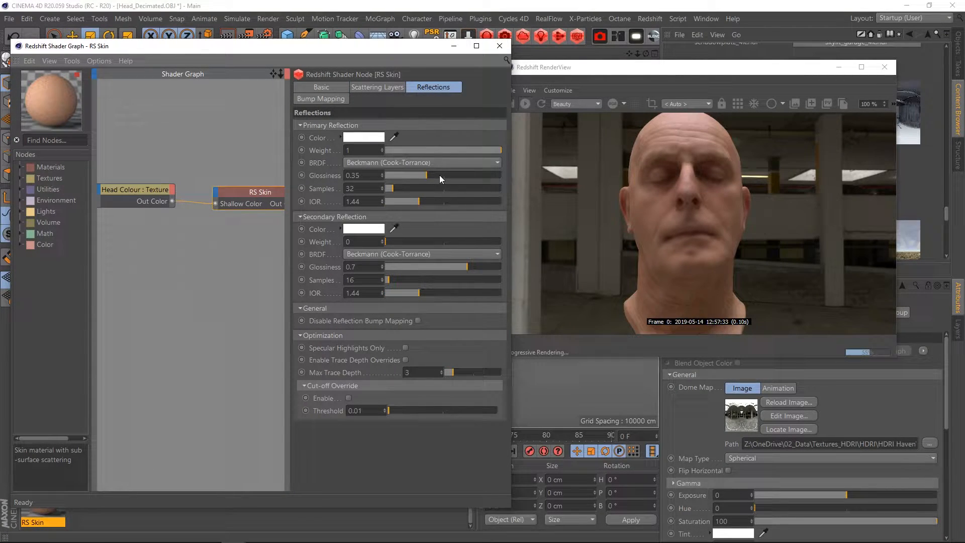
drag(440, 175, 499, 175)
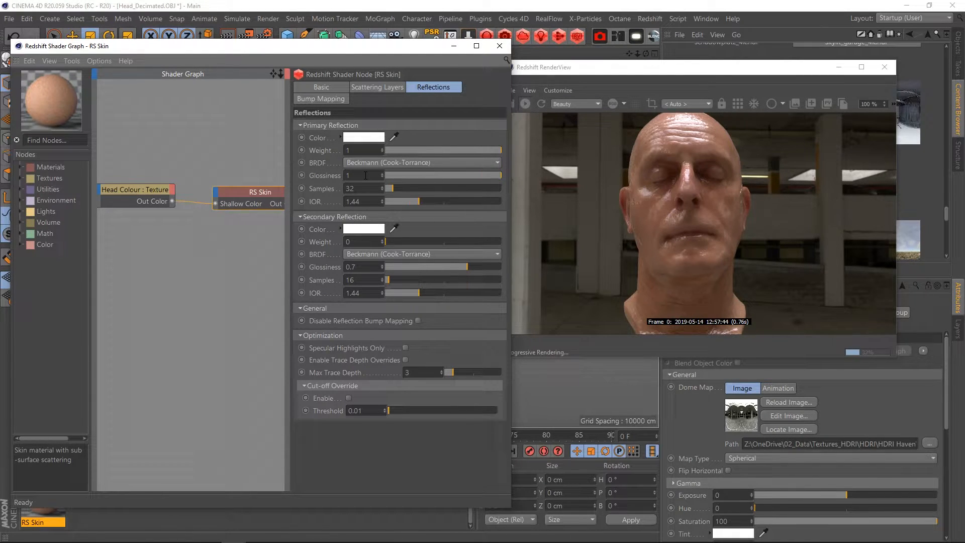
key(ctrl+z)
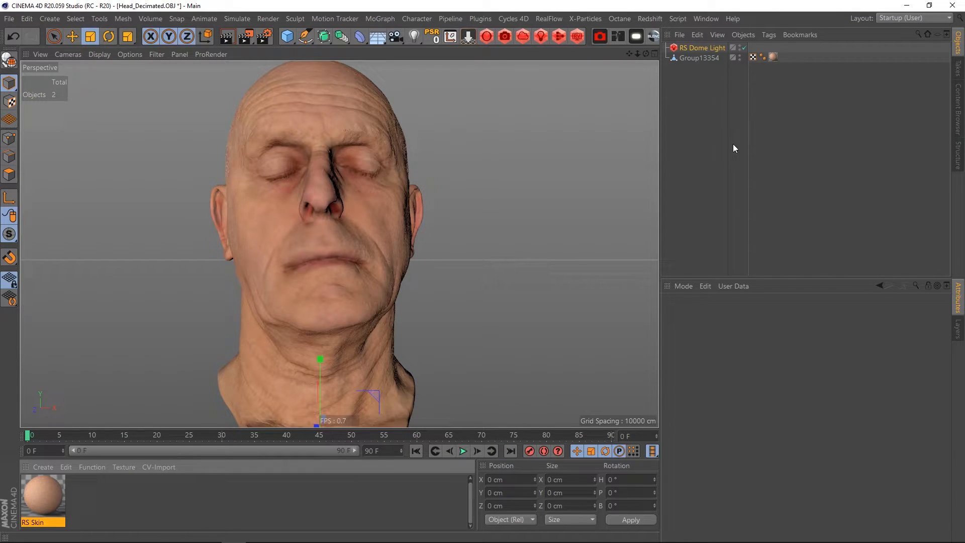
Step: Delete the RS Dome Light and the RS Skin texture tag from the head
click(696, 48)
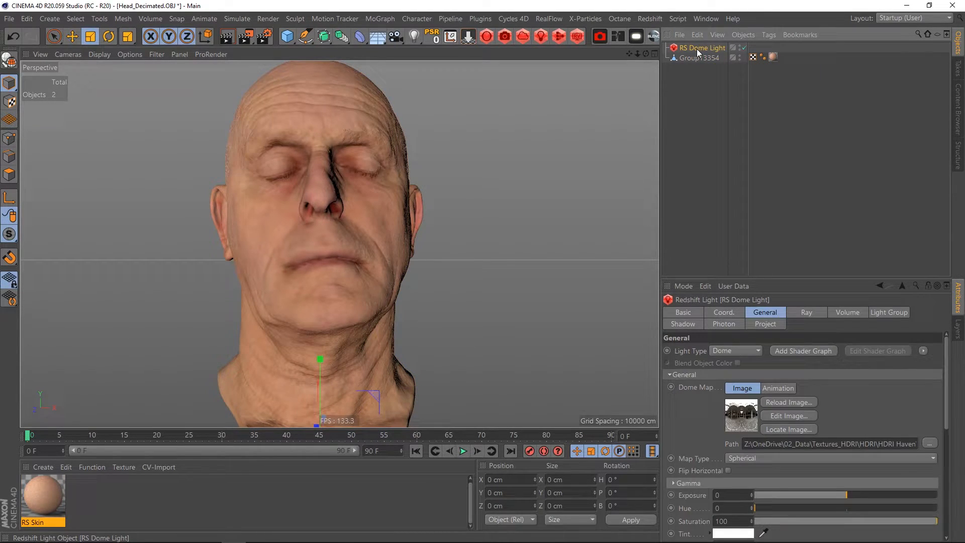
key(Delete)
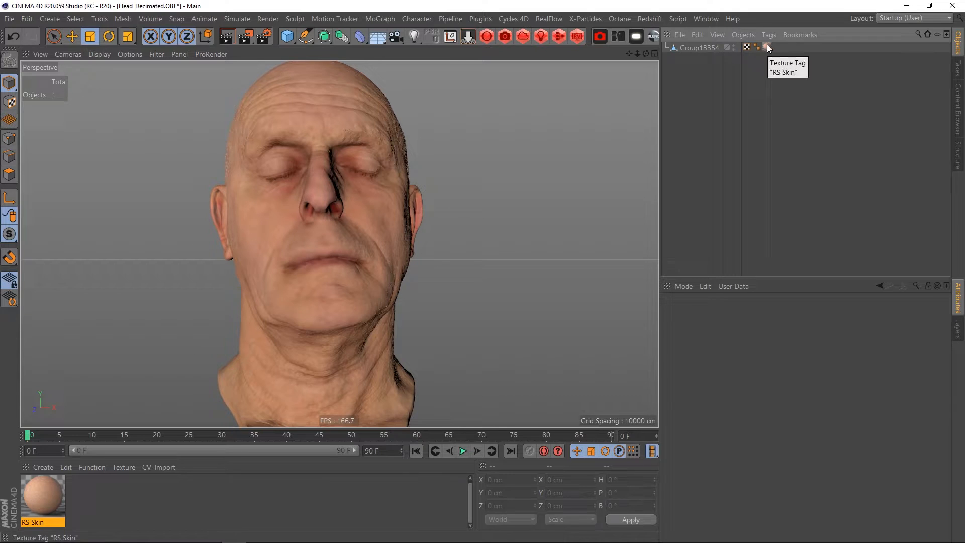
click(768, 48)
key(Delete)
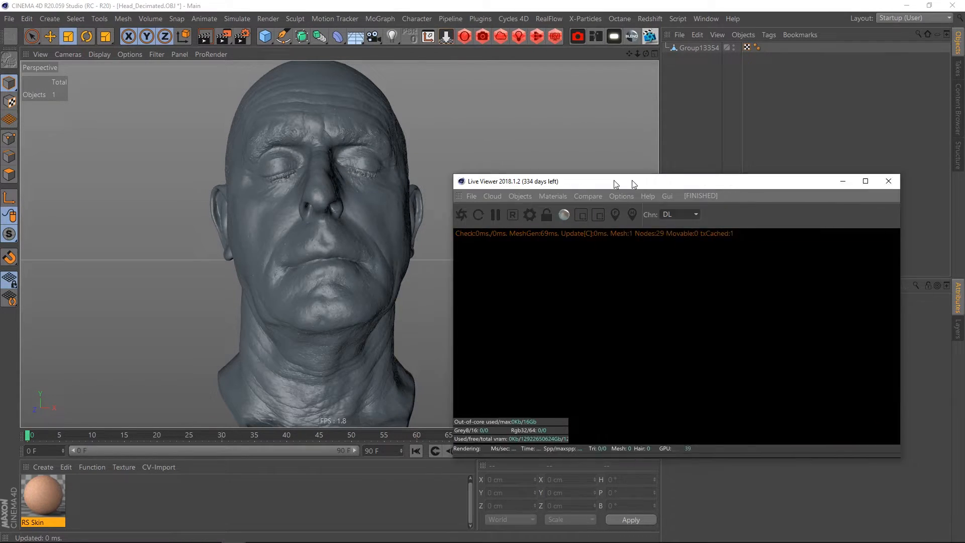
Step: Apply the pathtracing_preset kernel settings in Octane and restart the live render
drag(632, 180, 505, 102)
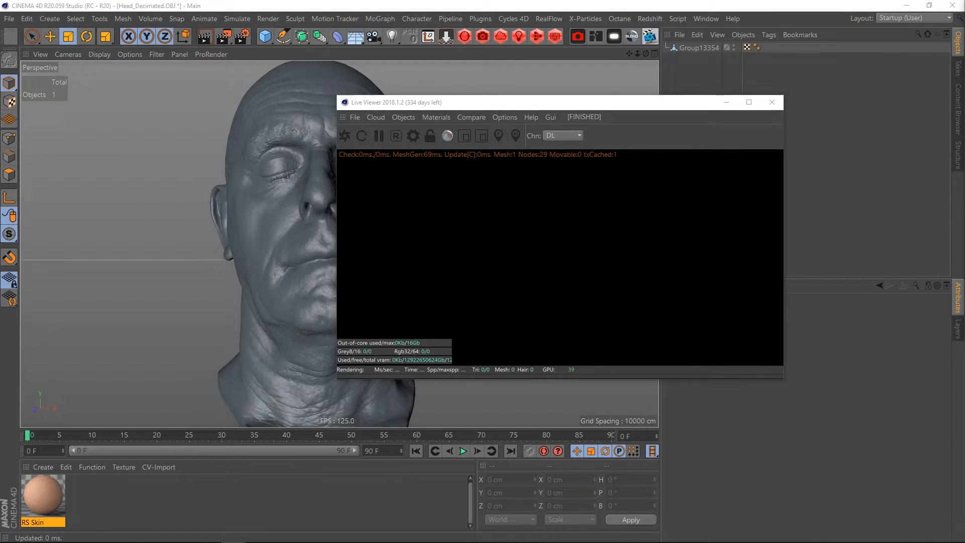
drag(678, 167, 256, 28)
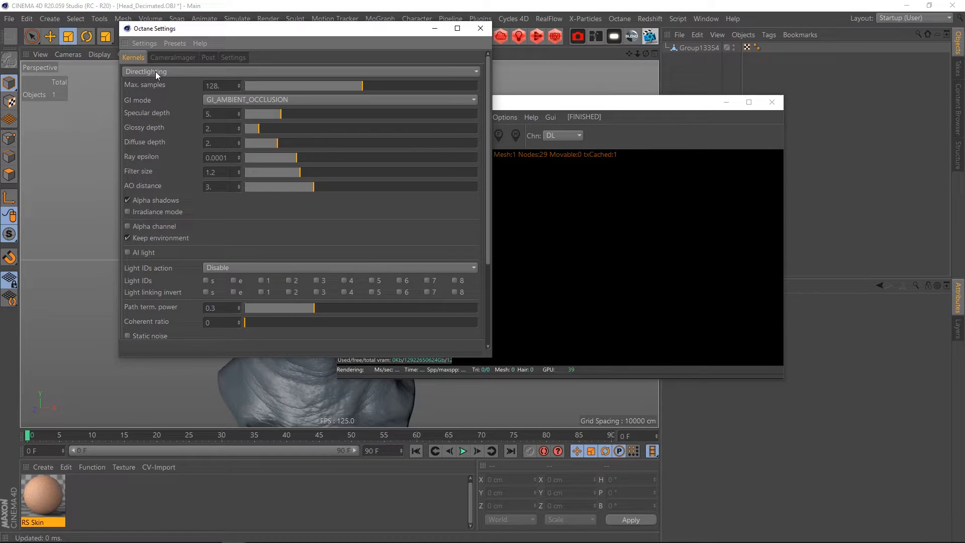
click(175, 43)
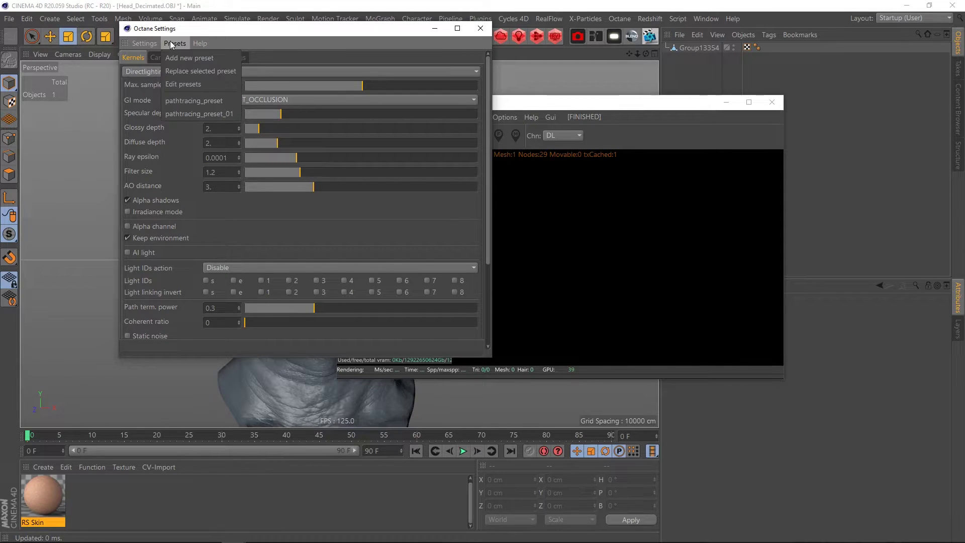
click(189, 100)
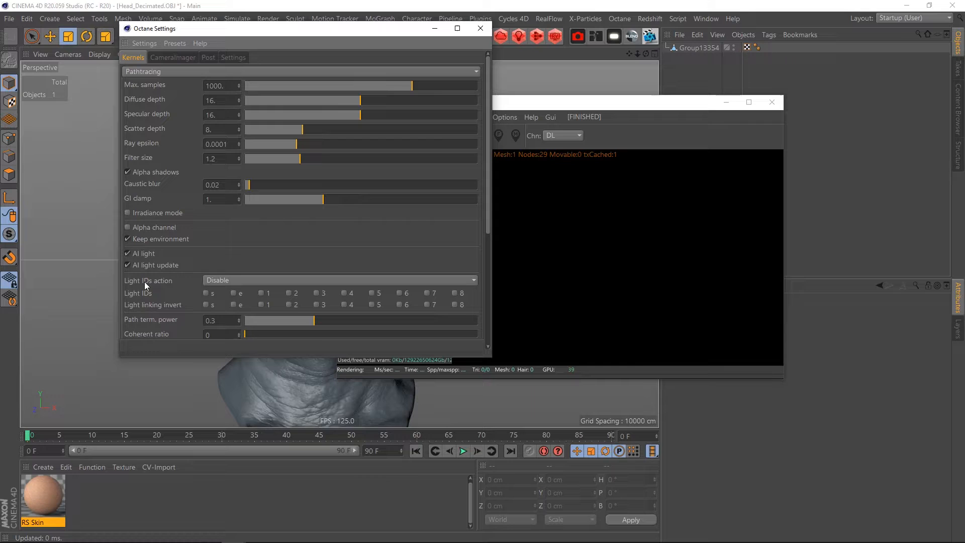
click(480, 28)
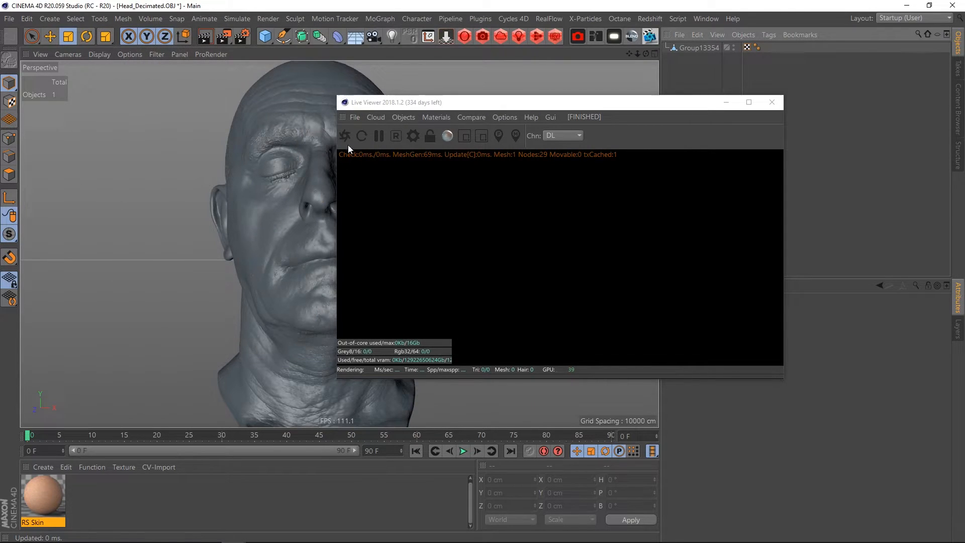
click(362, 135)
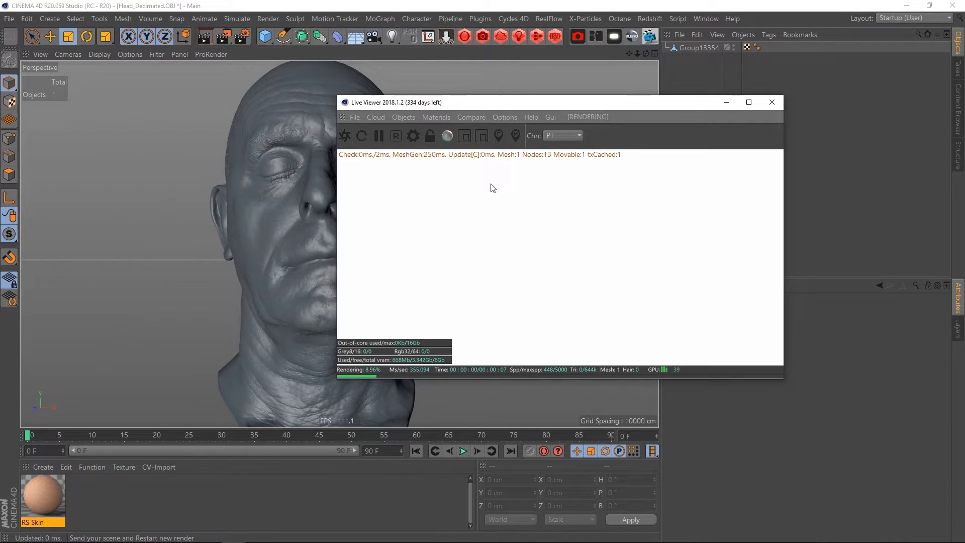
drag(568, 103, 336, 75)
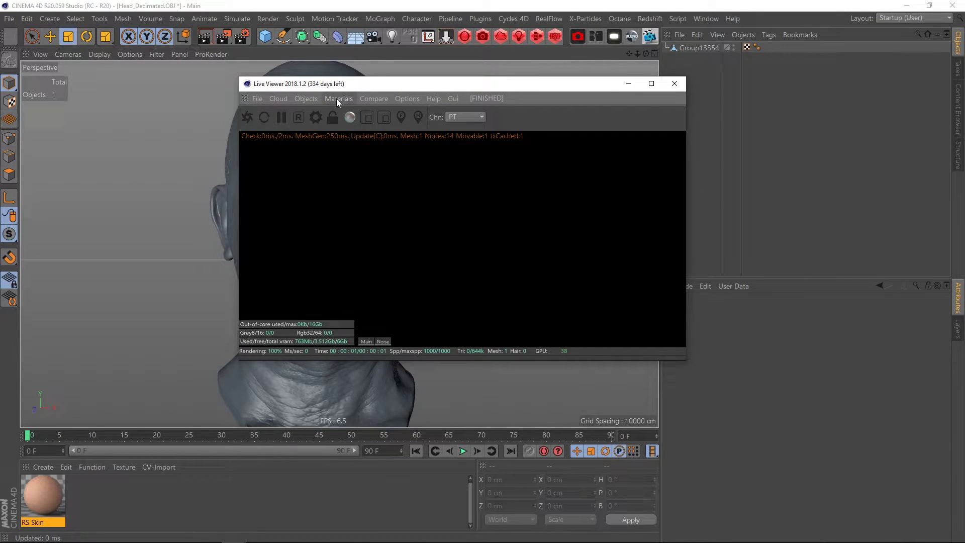
Step: Add an Octane sky with a texture environment and bring up its image texture settings
click(336, 99)
mouse_move(304, 98)
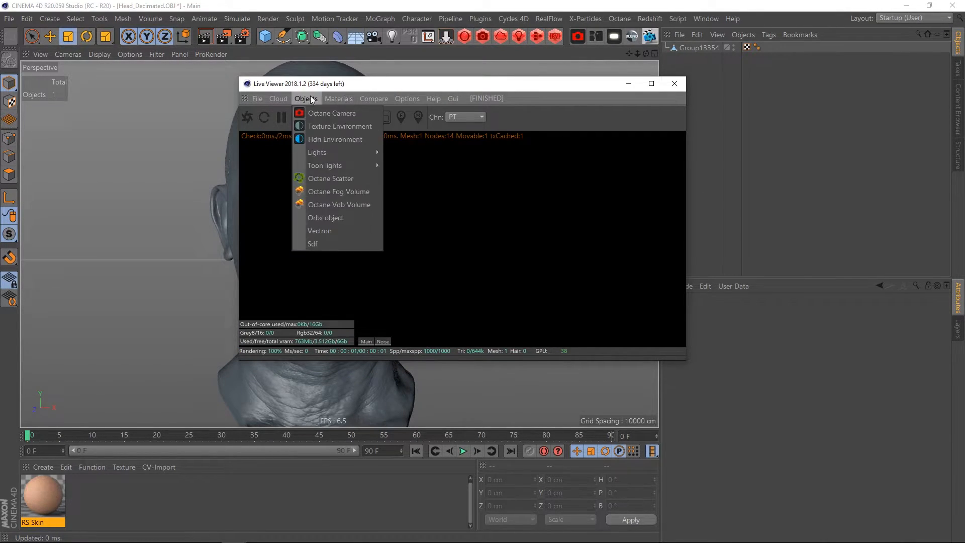
click(332, 126)
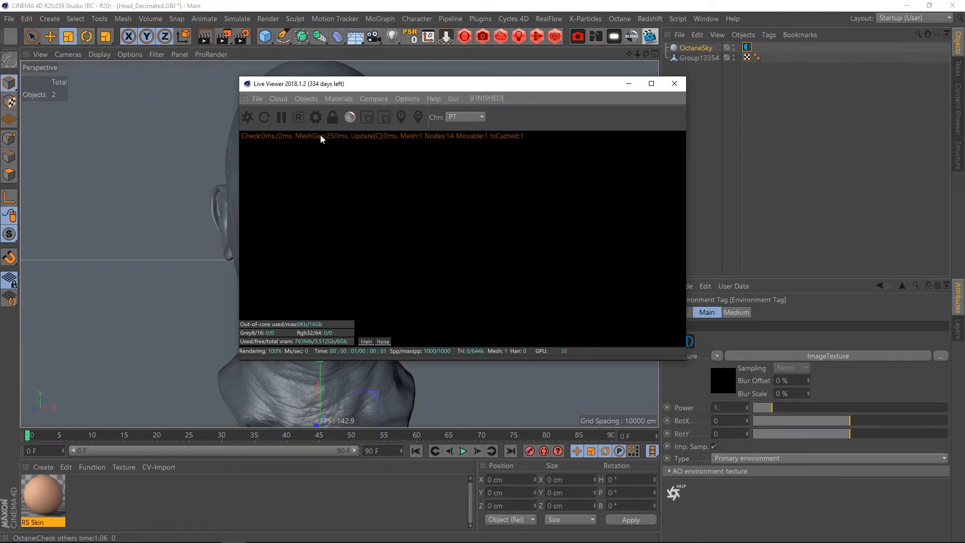
drag(520, 88, 414, 82)
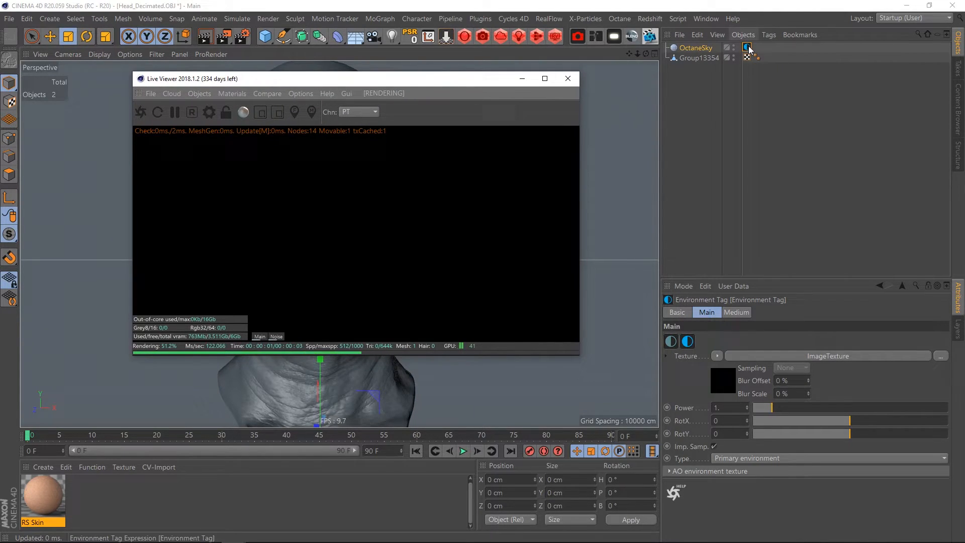
click(762, 87)
click(829, 356)
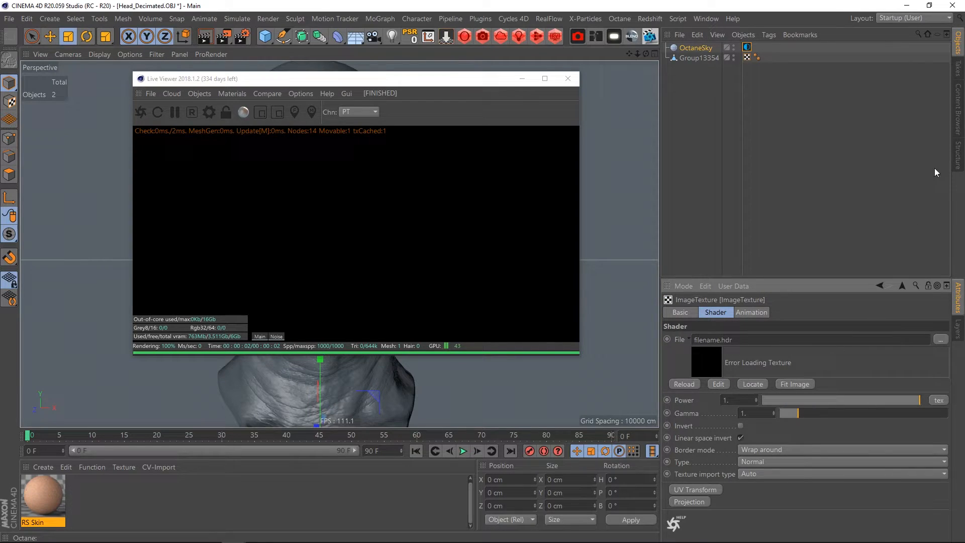
Step: Load skylit_garage_4k.hdr as the environment image without copying it into the project
click(958, 113)
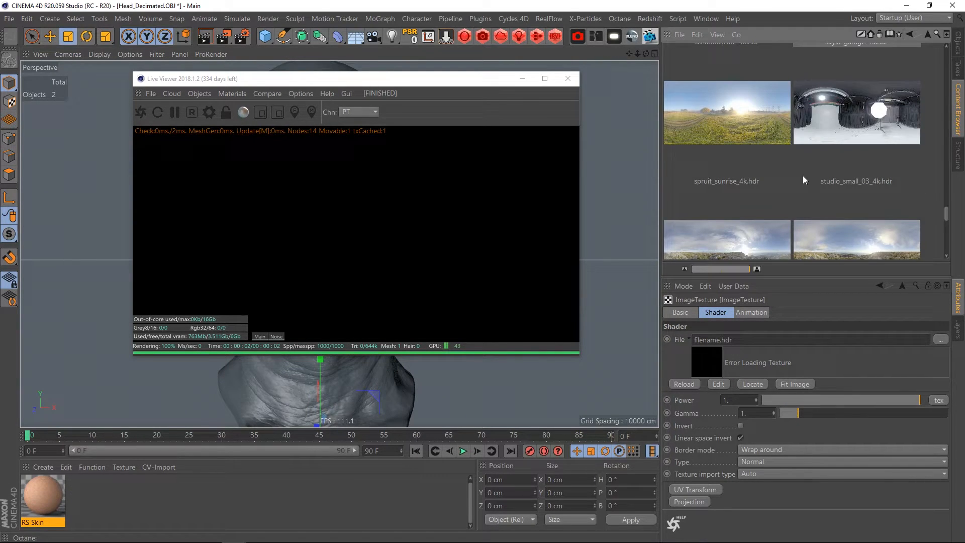
scroll(802, 176, down, 2)
scroll(803, 176, down, 2)
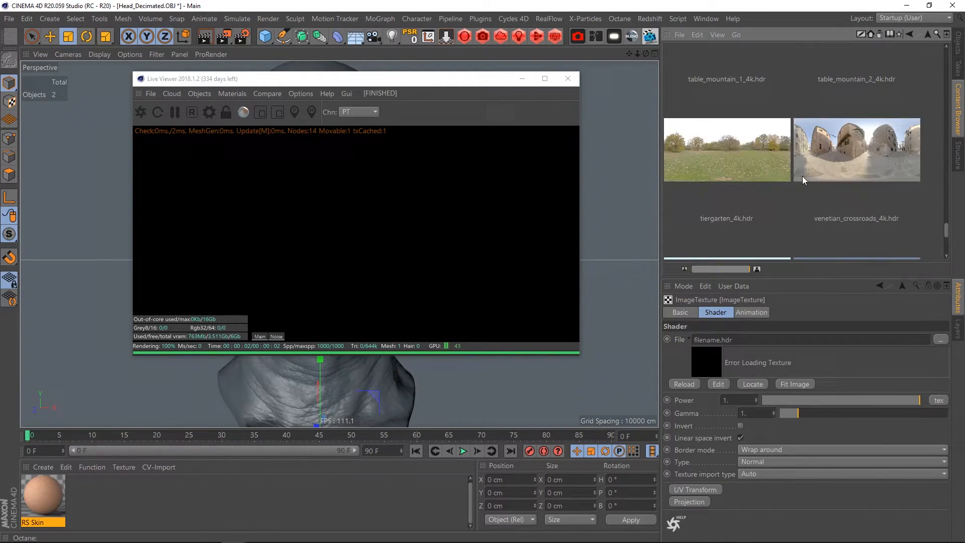
scroll(802, 175, up, 2)
scroll(802, 176, up, 2)
scroll(803, 176, up, 2)
click(857, 166)
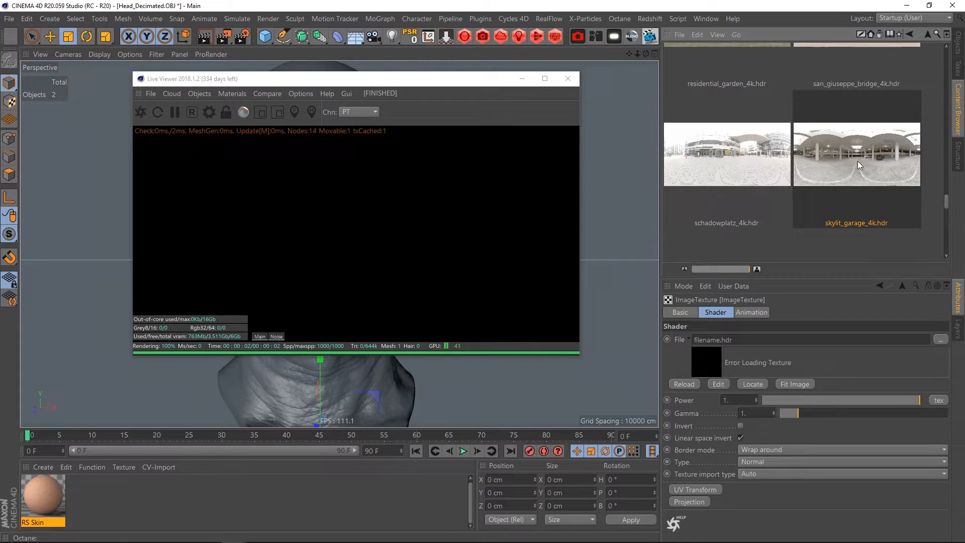
drag(858, 164, 702, 367)
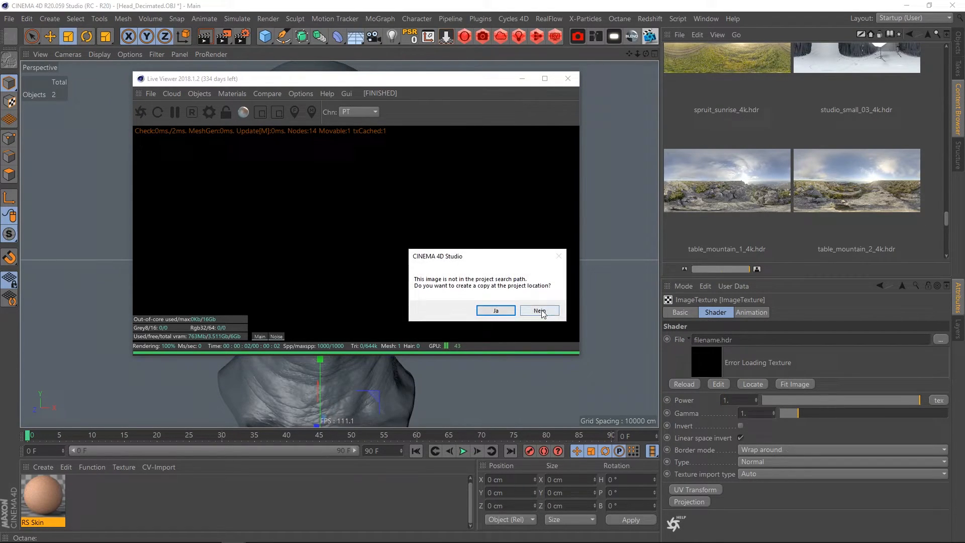
click(540, 311)
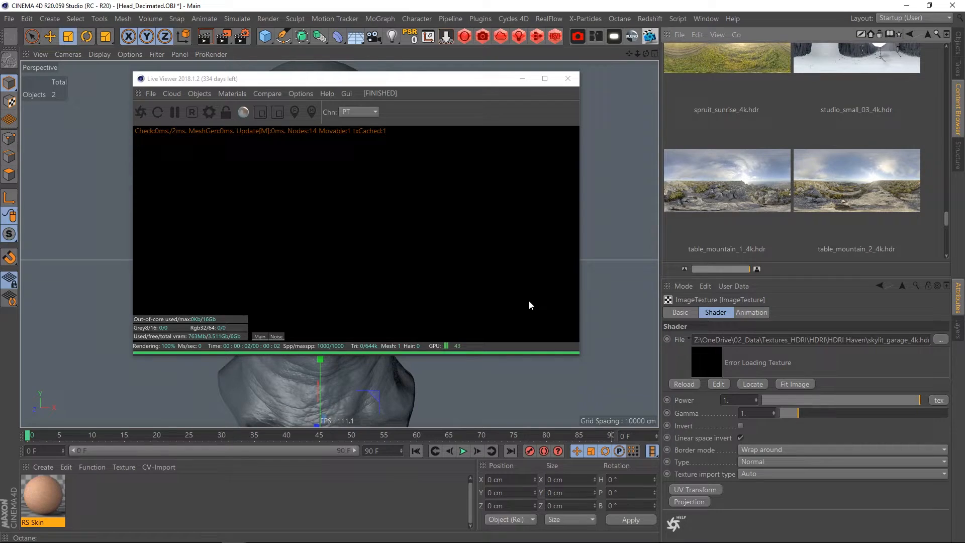
drag(383, 79, 706, 62)
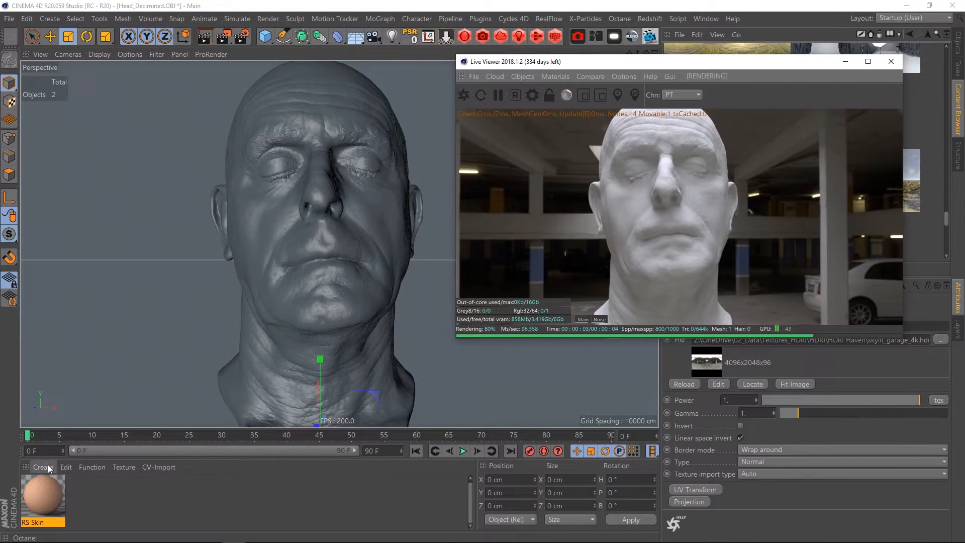
Step: Create a new Octane universal material, apply it to the head and show it in the node editor
click(555, 76)
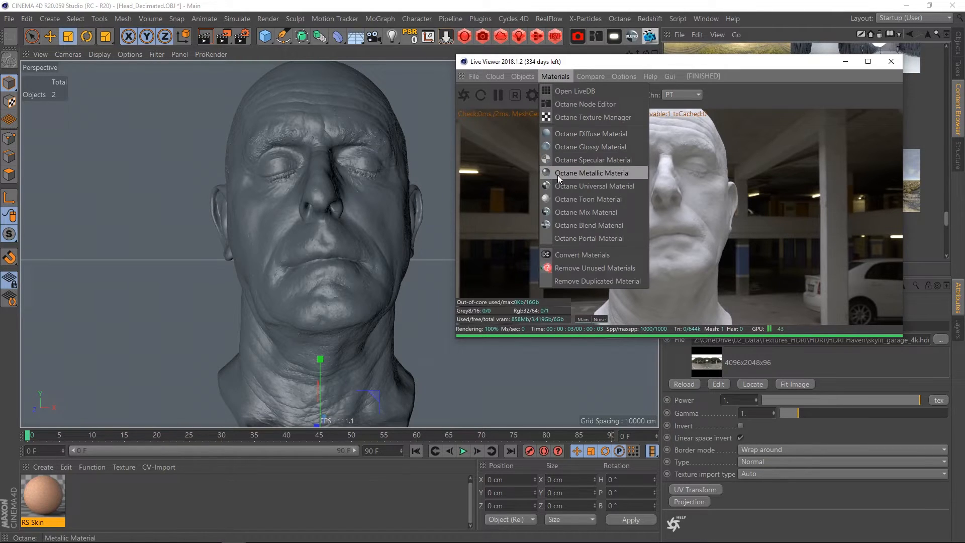
click(574, 187)
drag(267, 337, 265, 324)
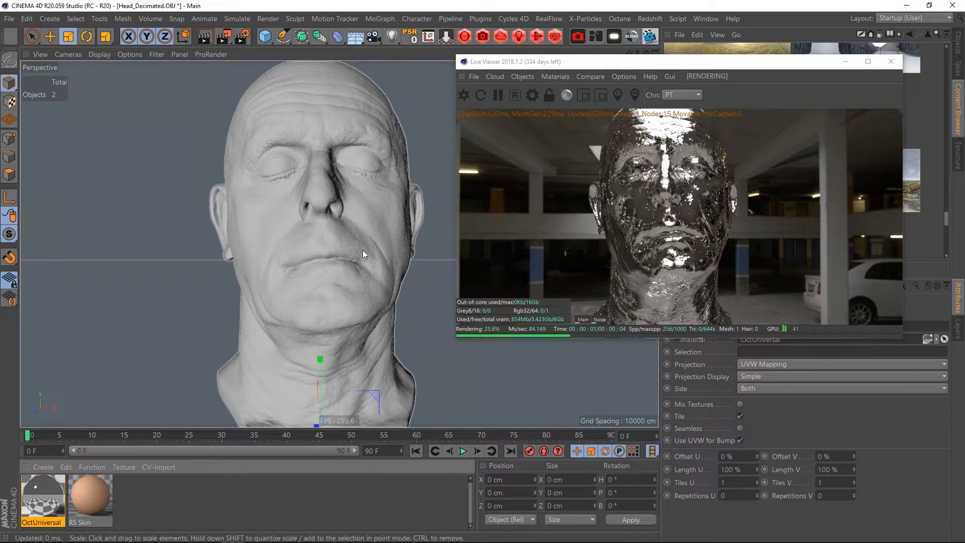
double_click(41, 498)
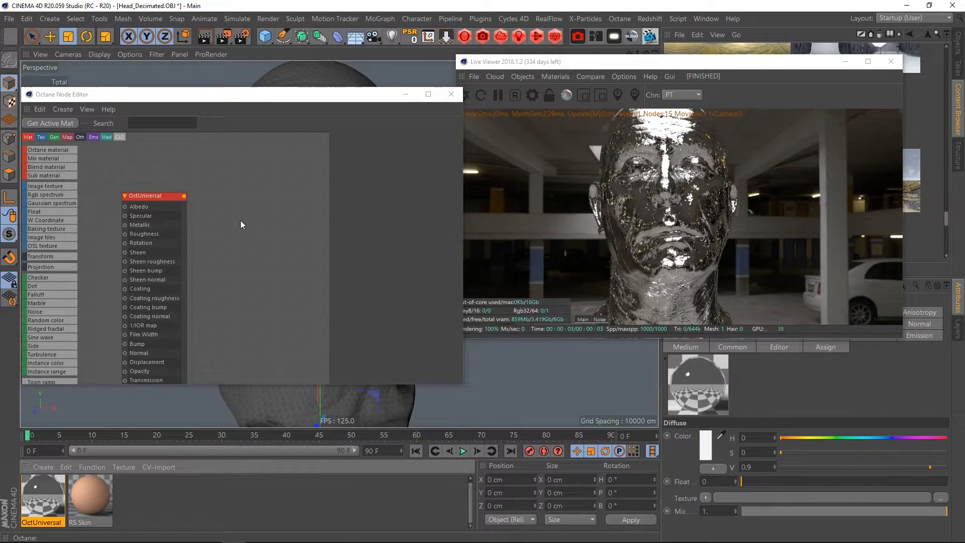
Step: Set the metallic specular map float to 0 and connect the head colour image to albedo
drag(149, 195, 223, 154)
click(405, 149)
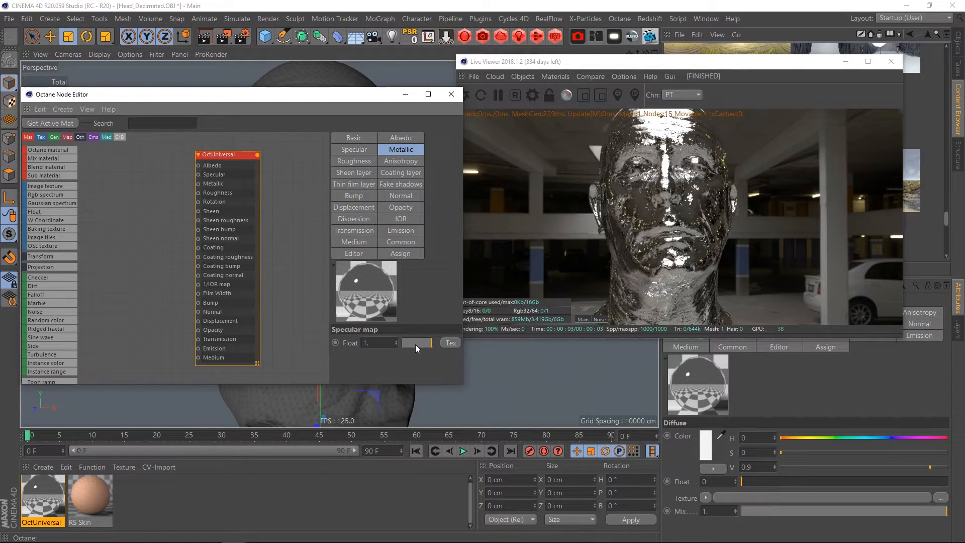
drag(416, 345, 365, 341)
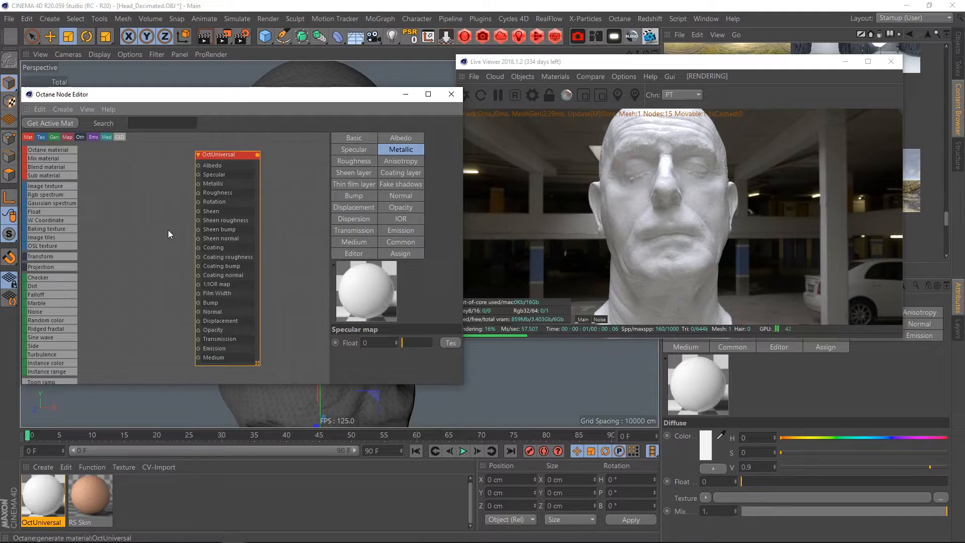
mouse_move(45, 185)
mouse_down()
mouse_move(117, 157)
mouse_move(198, 165)
mouse_up()
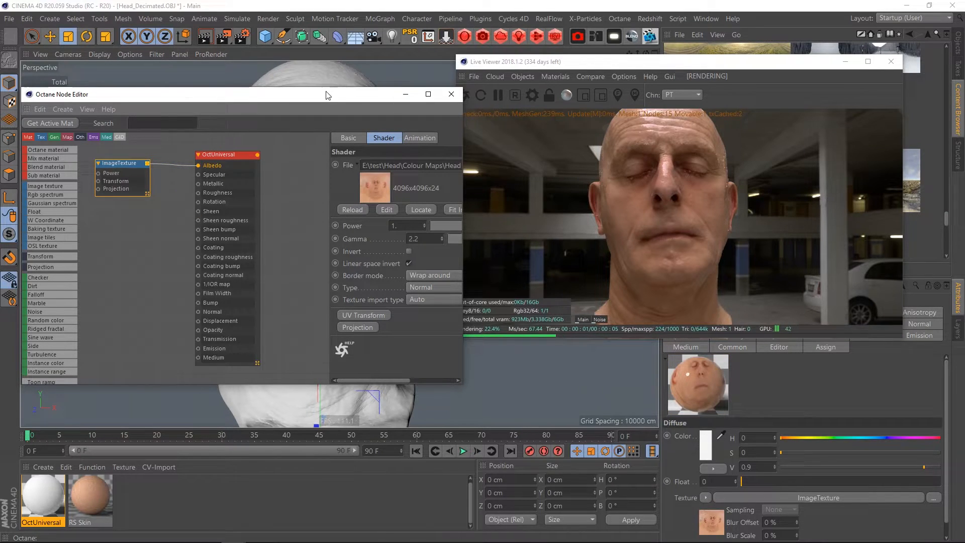
Step: Set OctUniversal's BRDF model to Beckmann and bring up its IOR settings showing 1.3
drag(324, 97, 335, 149)
click(233, 210)
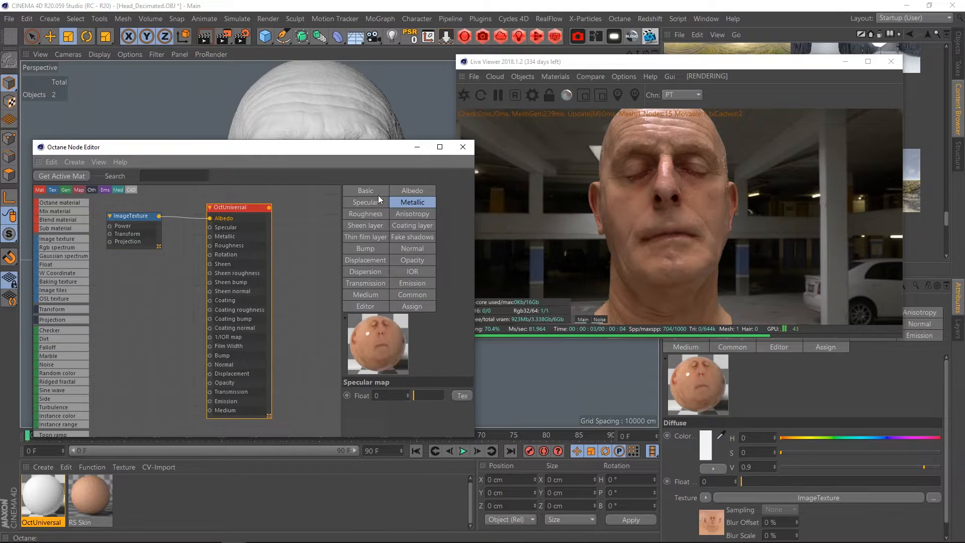
click(375, 192)
scroll(463, 355, down, 3)
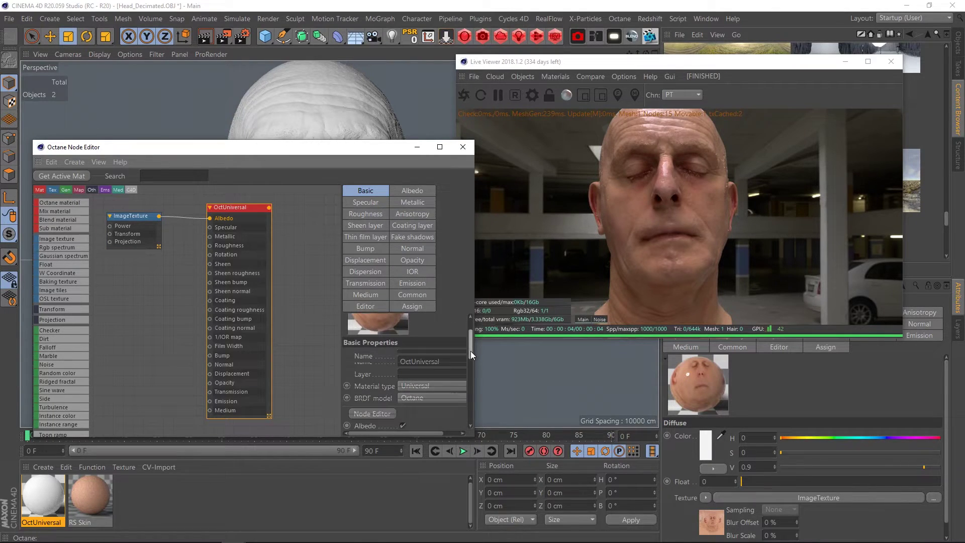
scroll(470, 363, up, 1)
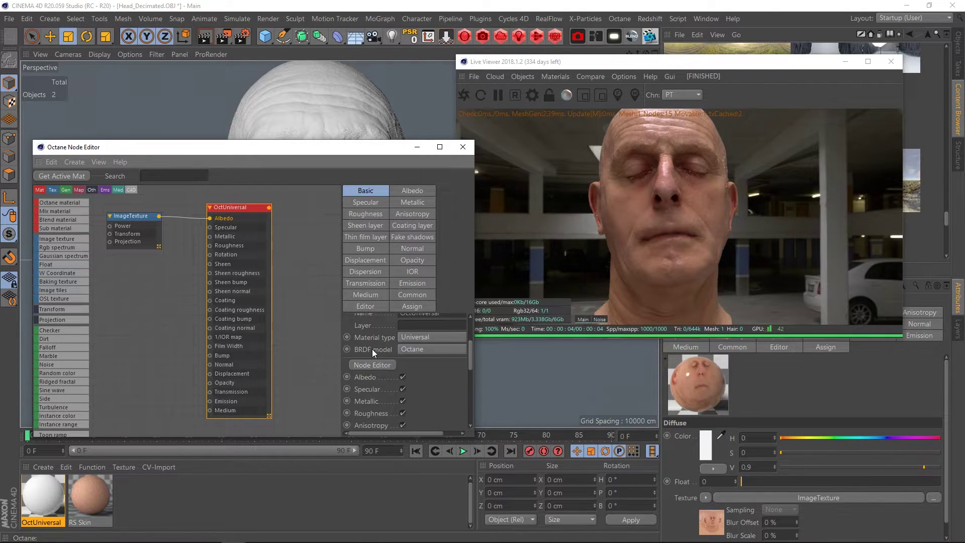
click(426, 349)
click(426, 371)
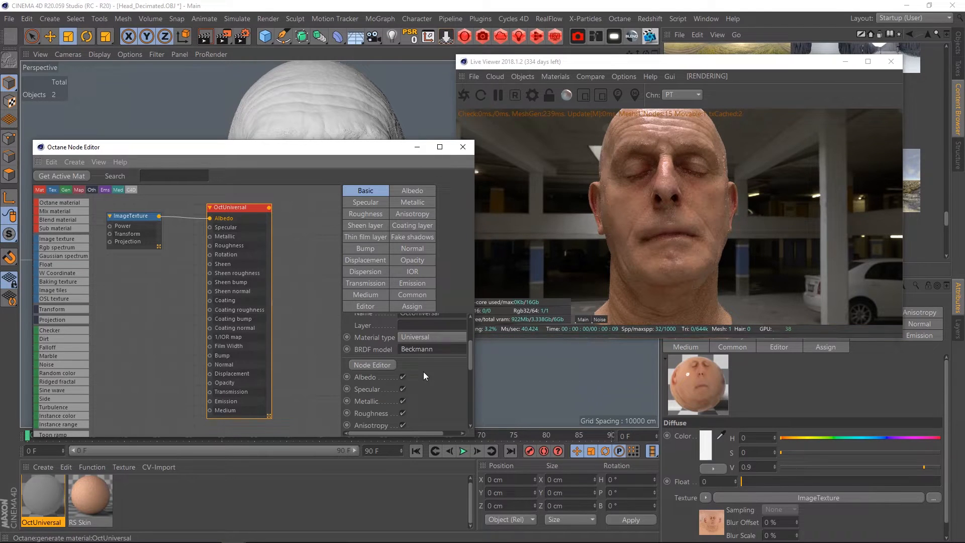
click(413, 273)
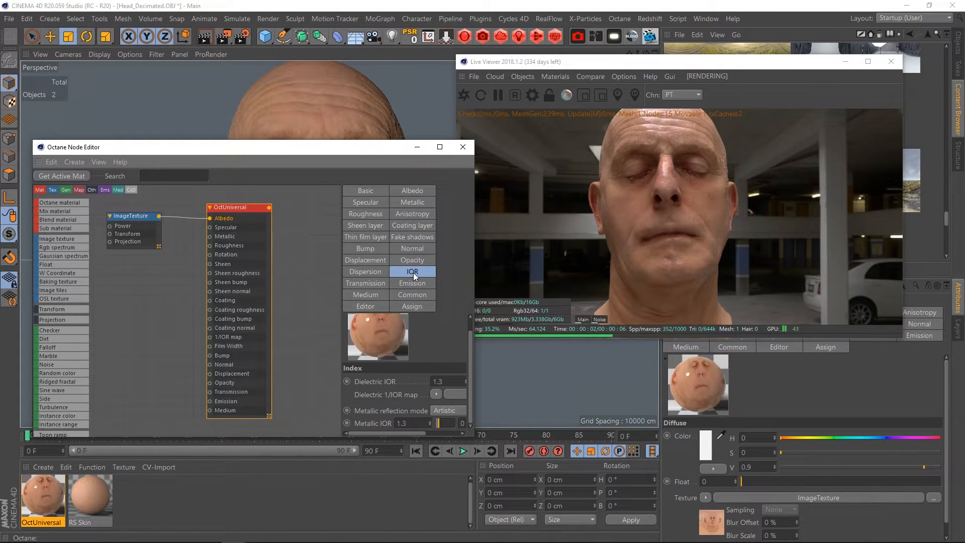
drag(381, 149, 352, 57)
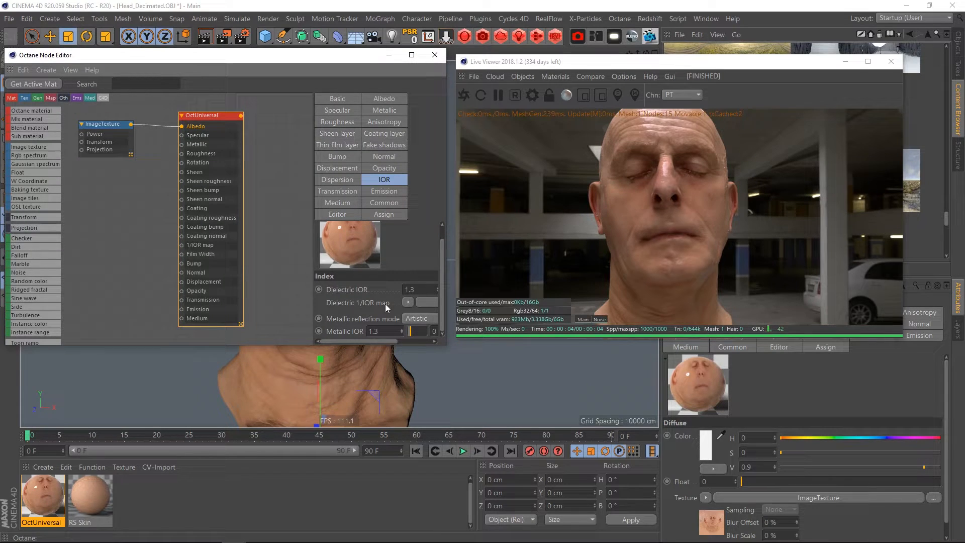
Step: Change the dielectric IOR from 1.3 to 1.44
double_click(410, 290)
text(1.)
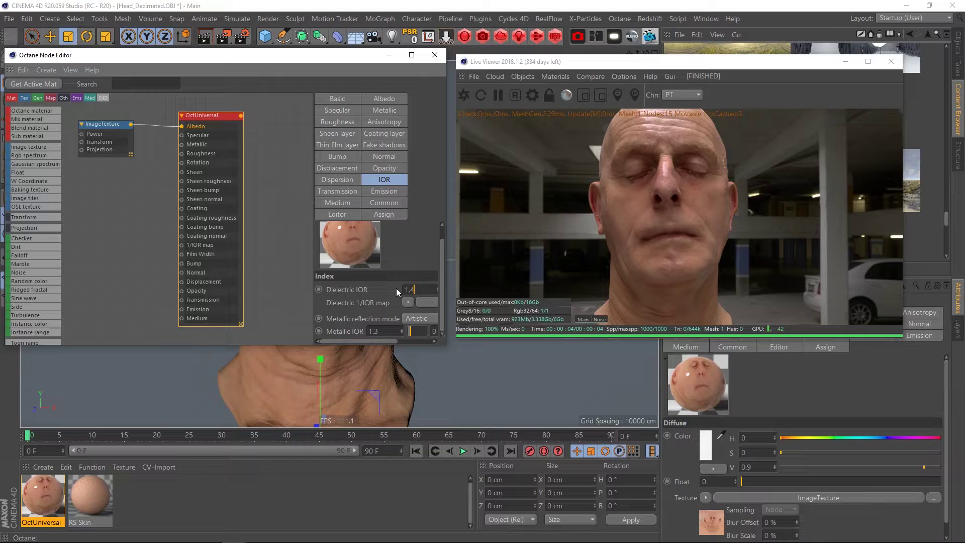
text(4)
key(Return)
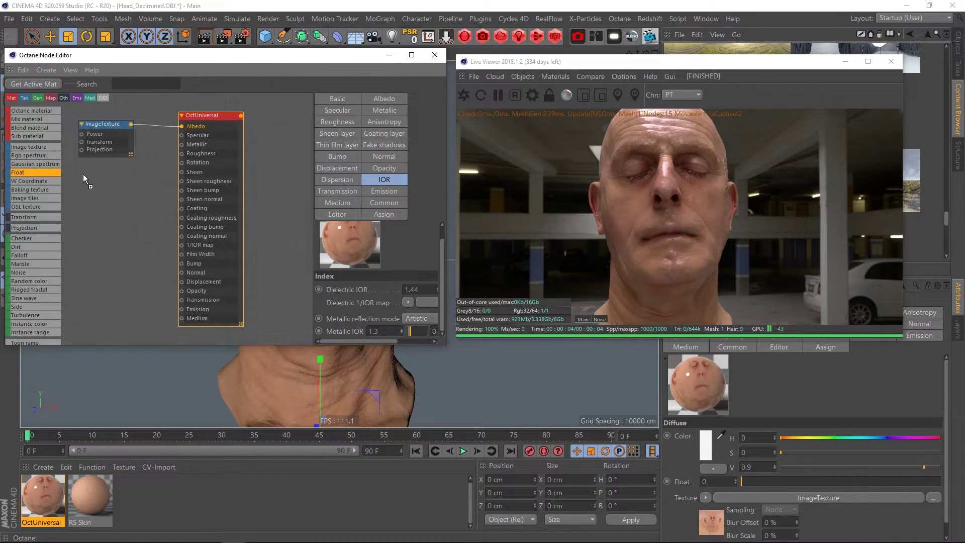
Step: Wire two Float nodes into Specular and Roughness, with the specular float at 0.8
mouse_move(24, 172)
mouse_down()
mouse_move(98, 174)
mouse_move(181, 135)
mouse_up()
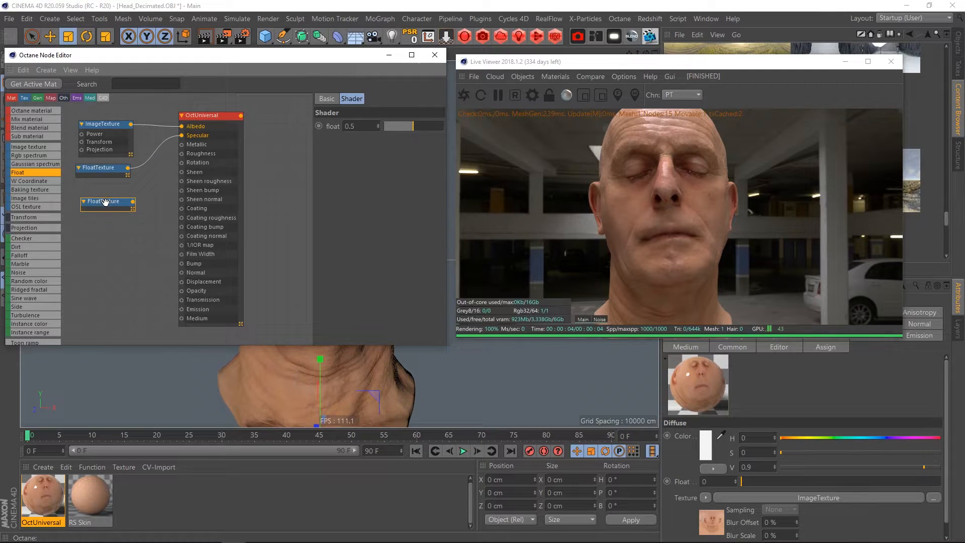
mouse_move(106, 208)
mouse_down()
mouse_move(101, 189)
mouse_move(183, 154)
mouse_up()
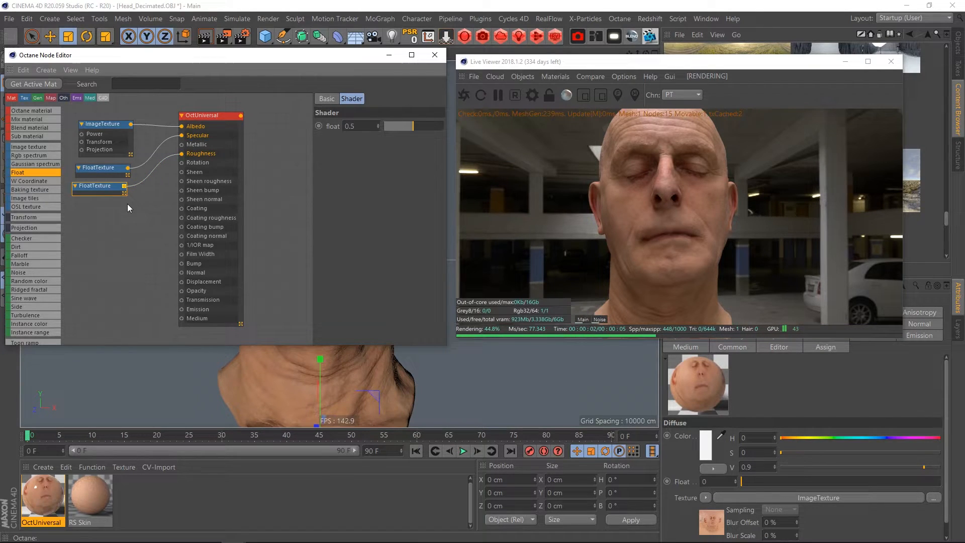
click(102, 167)
double_click(350, 127)
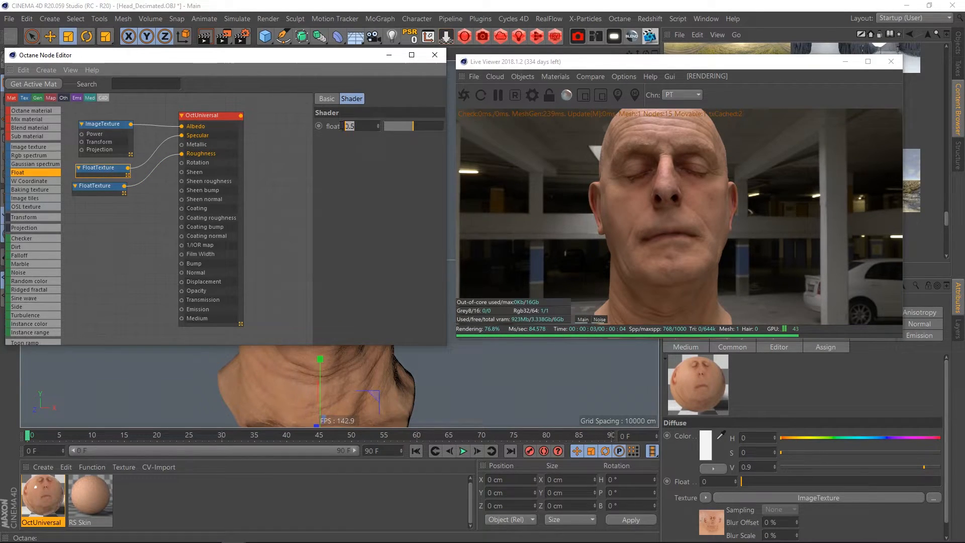
text(0.8)
key(Return)
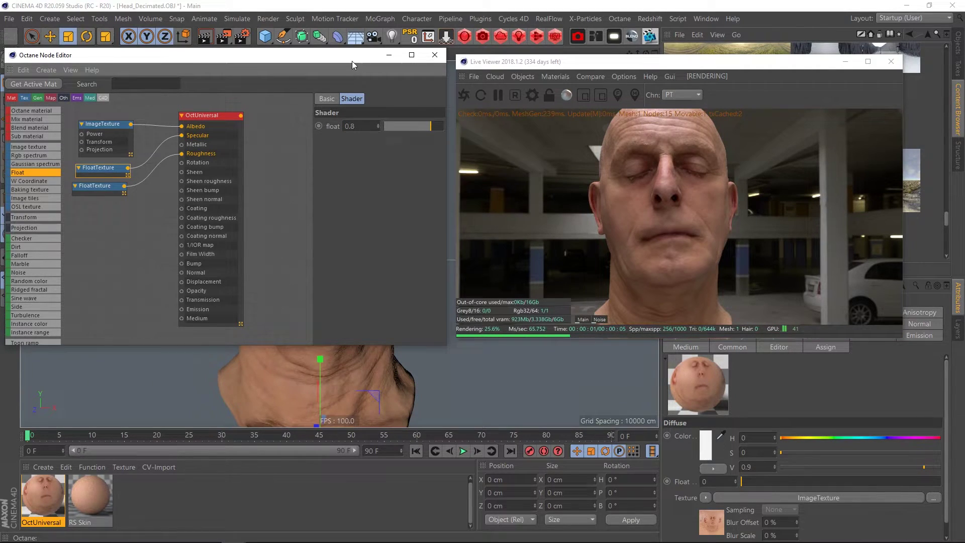
Step: Orbit around the re-rendered head to inspect it, then reposition the node editor and graph
drag(351, 58, 358, 157)
mouse_move(349, 116)
mouse_down()
mouse_move(322, 136)
mouse_move(373, 131)
mouse_up()
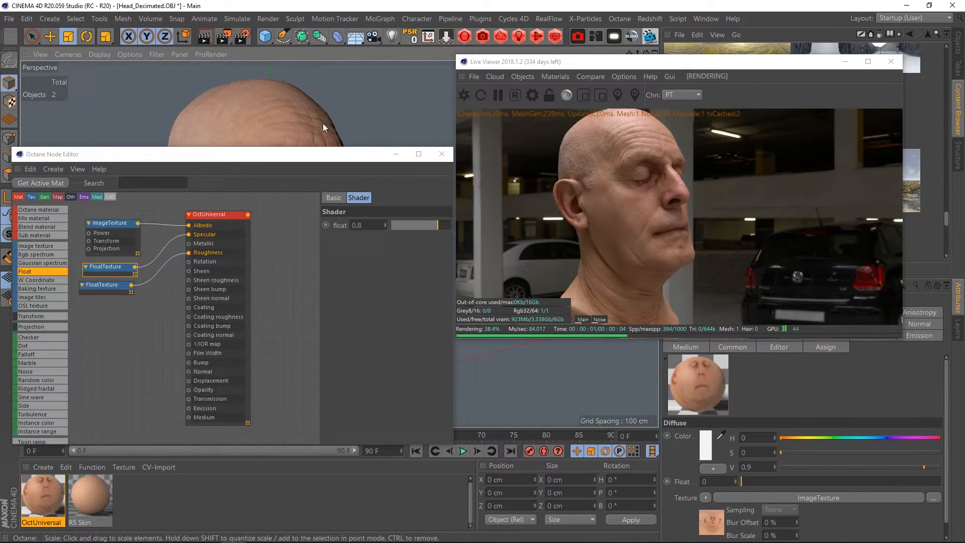
alt+drag(290, 122, 260, 133)
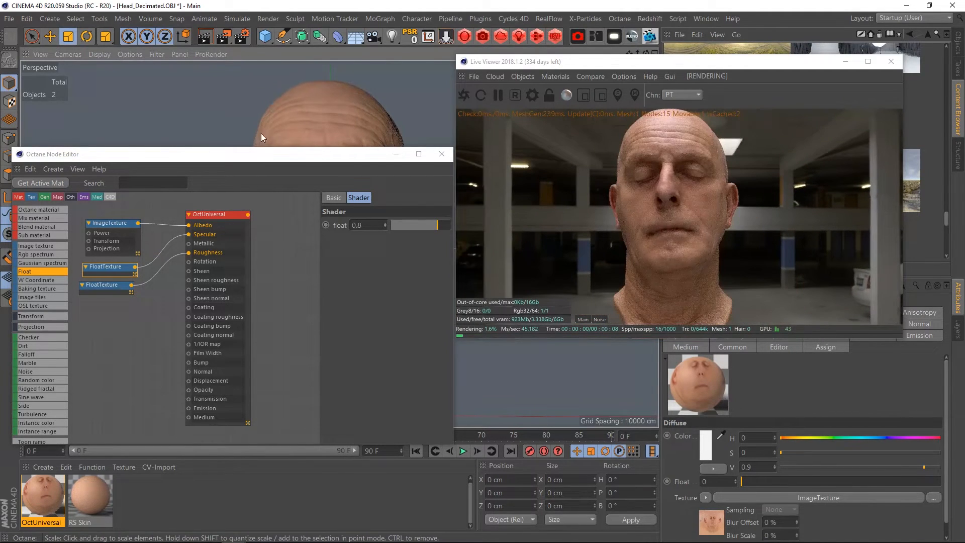
drag(306, 159, 306, 74)
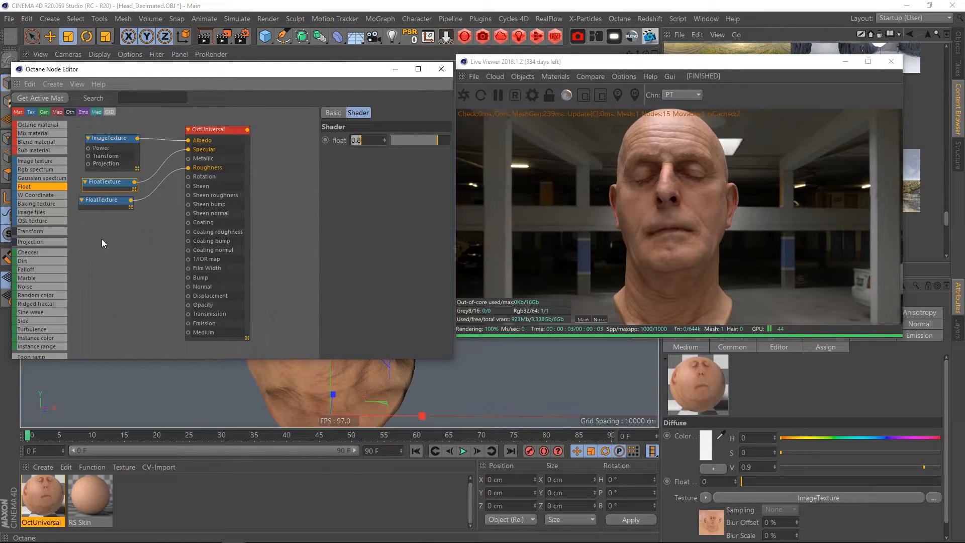
middle_drag(127, 284, 143, 263)
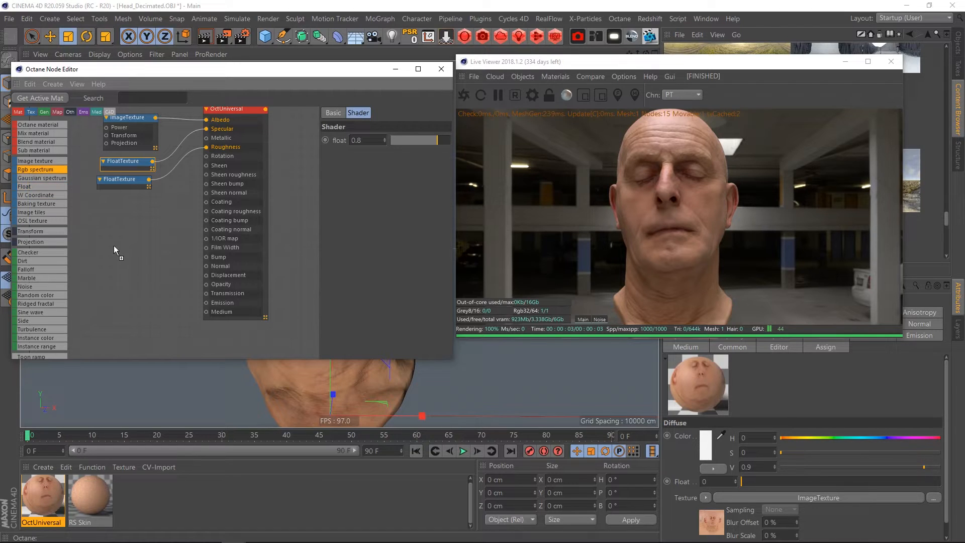
Step: Feed an RgbSpectrum node into Transmission and saturate it to about 0.95 red
drag(43, 169, 206, 294)
click(132, 246)
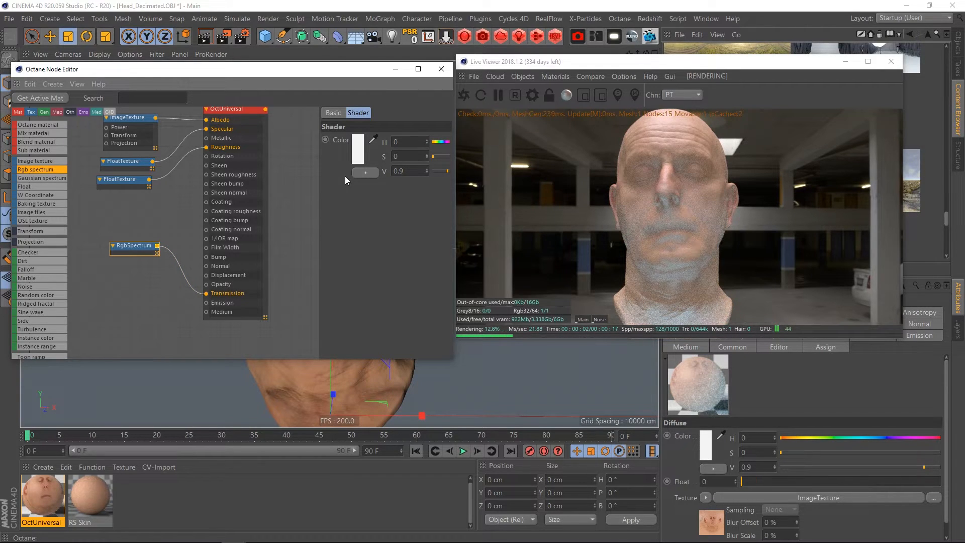
drag(317, 173, 263, 172)
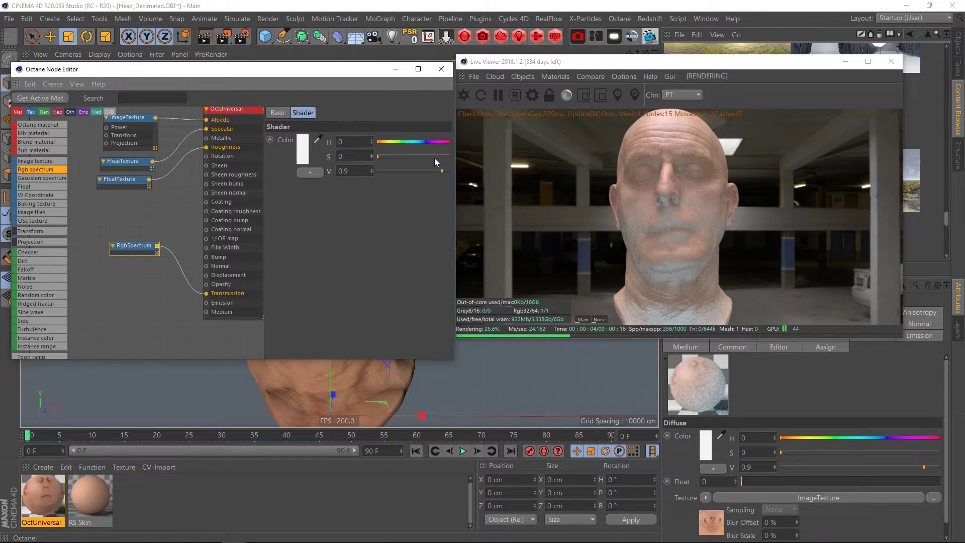
drag(436, 156, 448, 157)
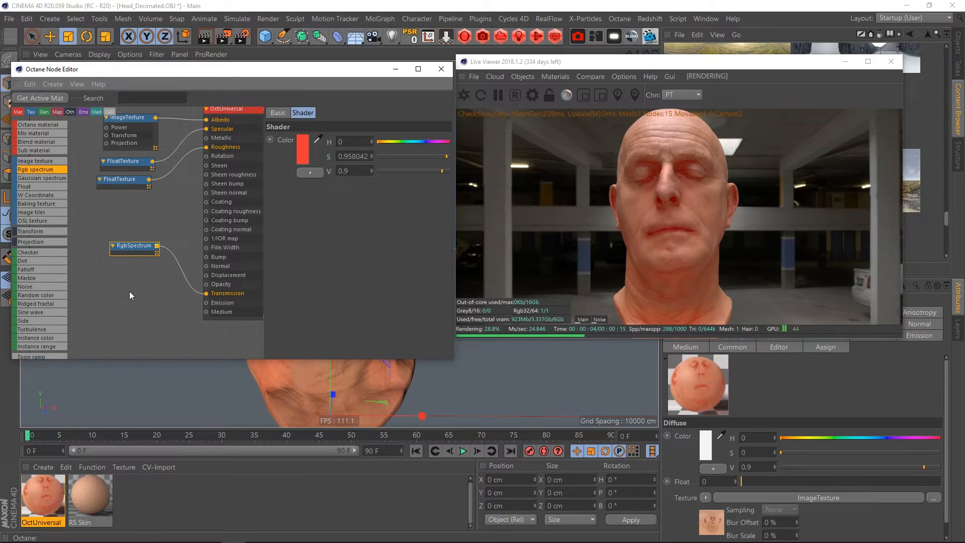
drag(151, 297, 130, 265)
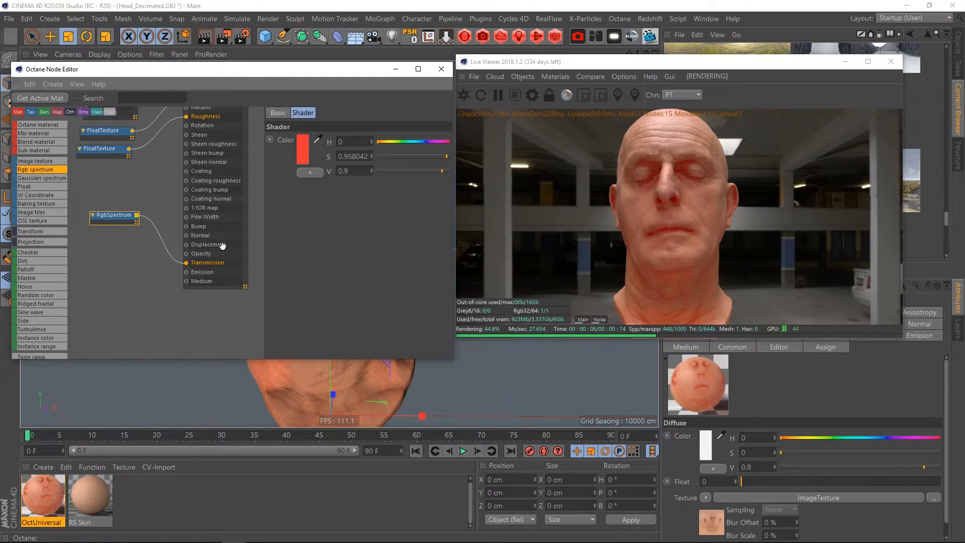
Step: Add a Scattering medium to the OctUniversal node's Medium input and tidy its placement
click(203, 288)
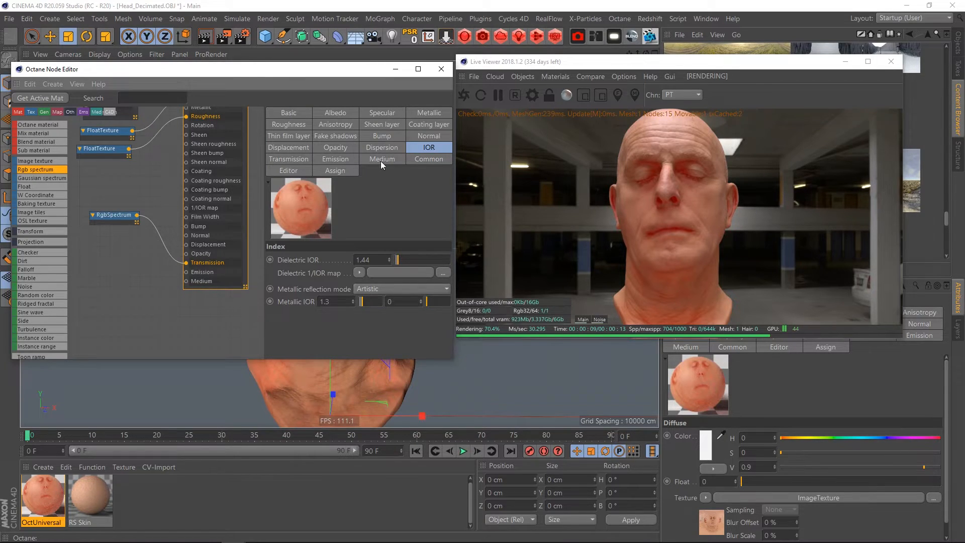
click(381, 160)
click(378, 261)
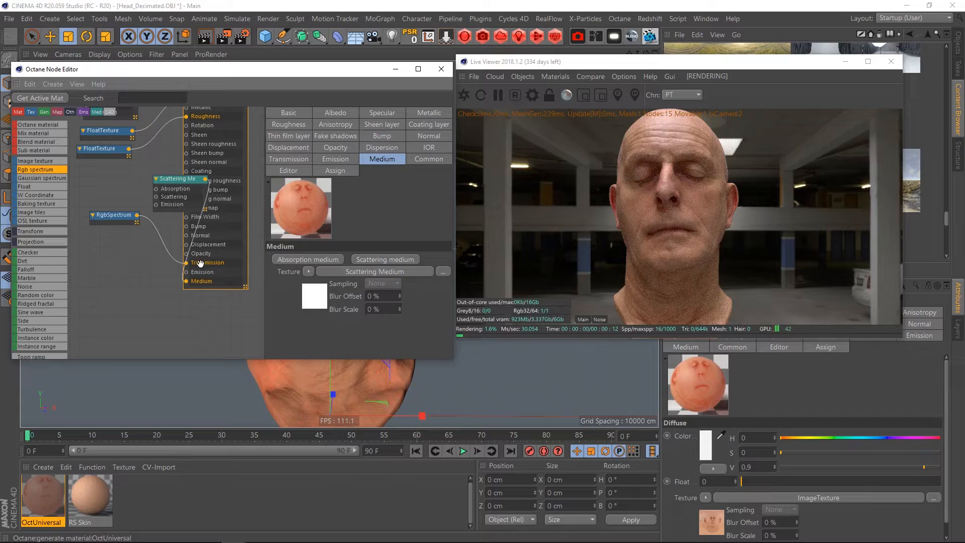
drag(113, 246, 114, 267)
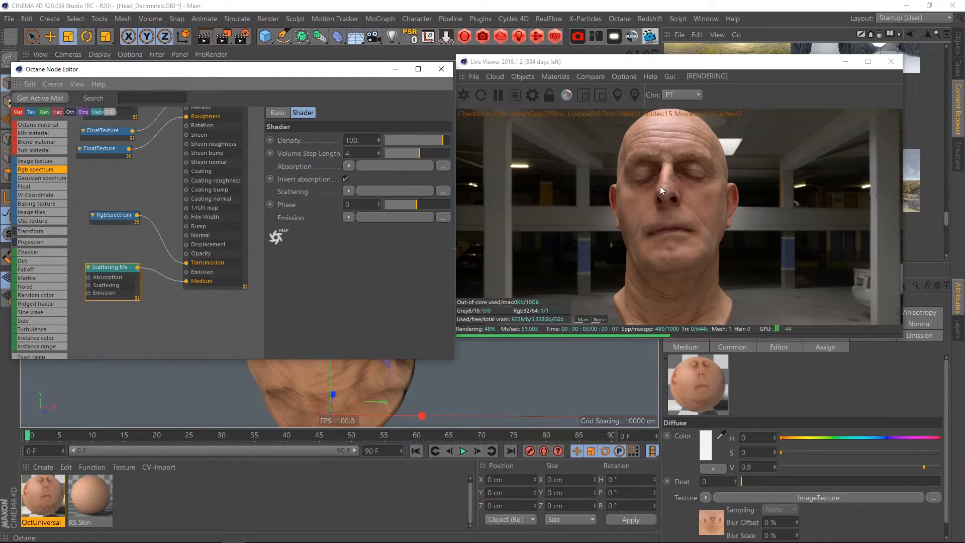
mouse_move(308, 70)
mouse_down()
mouse_move(324, 155)
mouse_move(273, 77)
mouse_up()
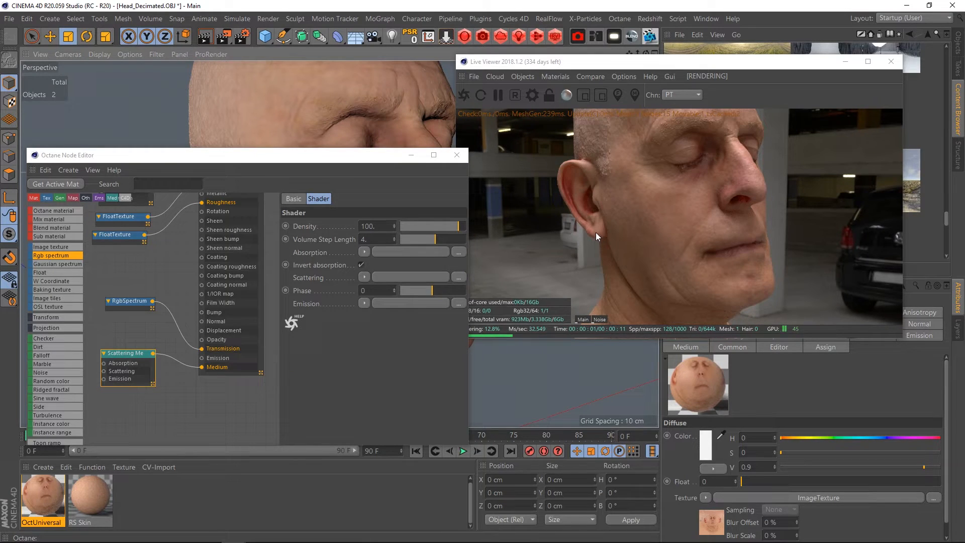
drag(377, 155, 370, 87)
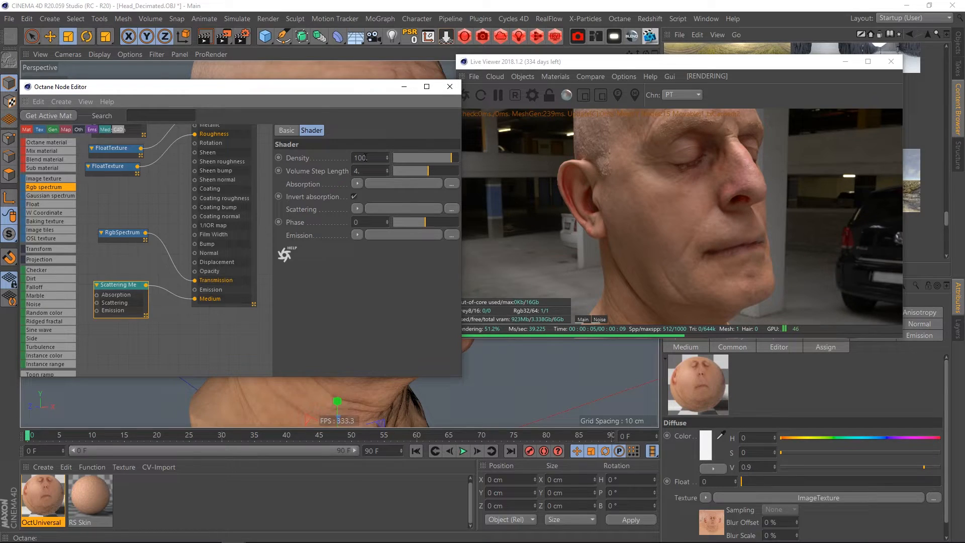
double_click(361, 158)
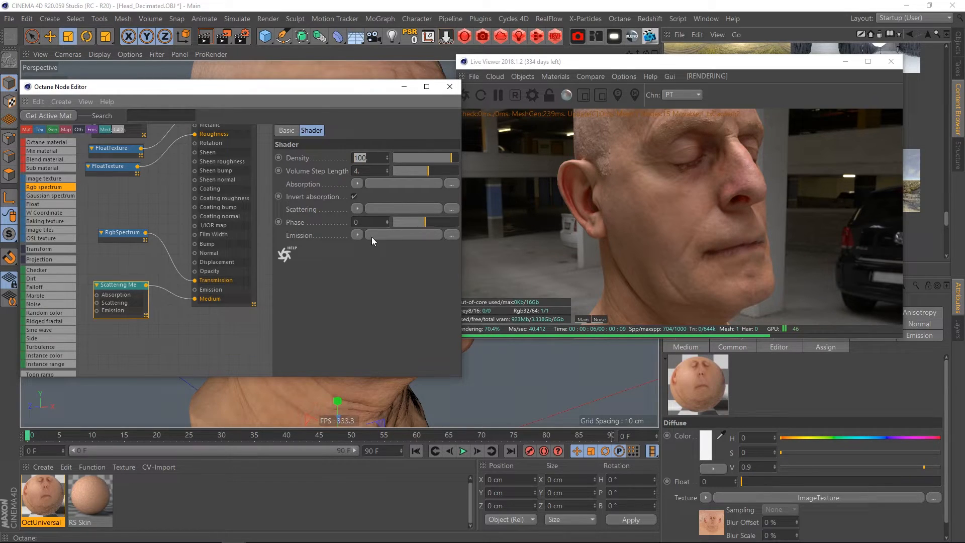
text(1000)
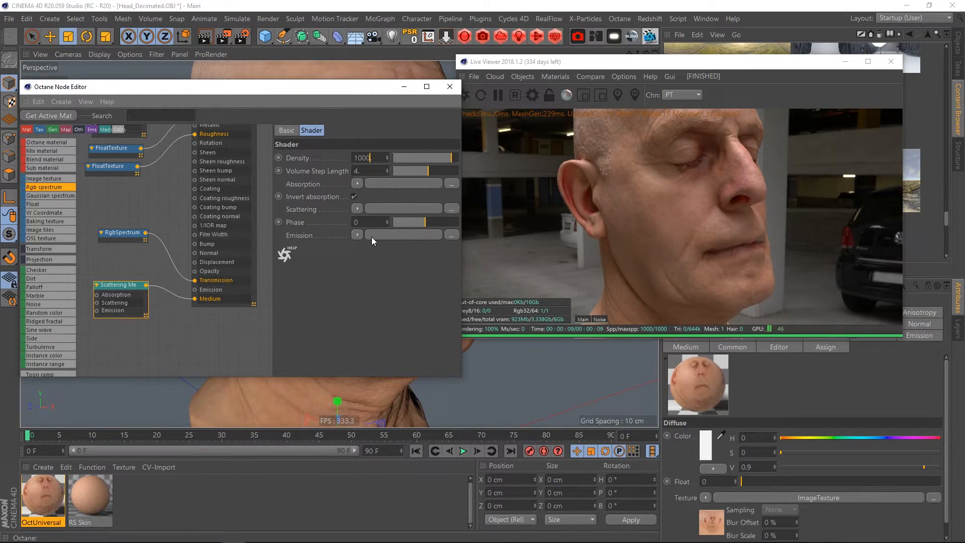
key(Return)
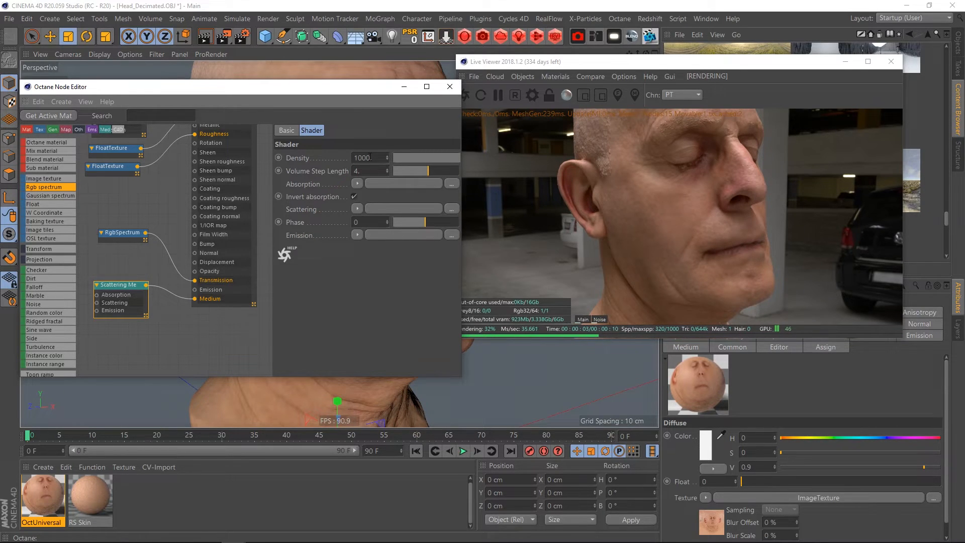
double_click(362, 158)
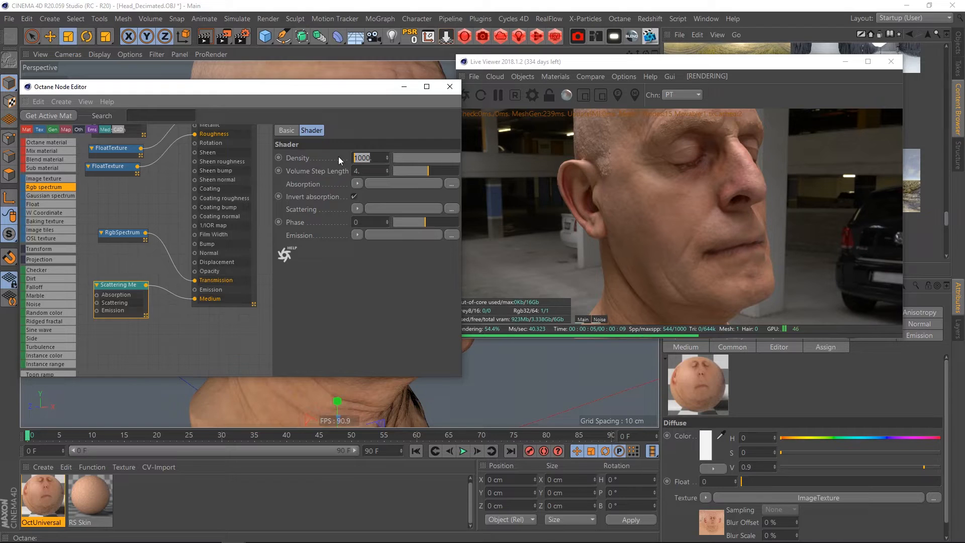
text(1)
key(Return)
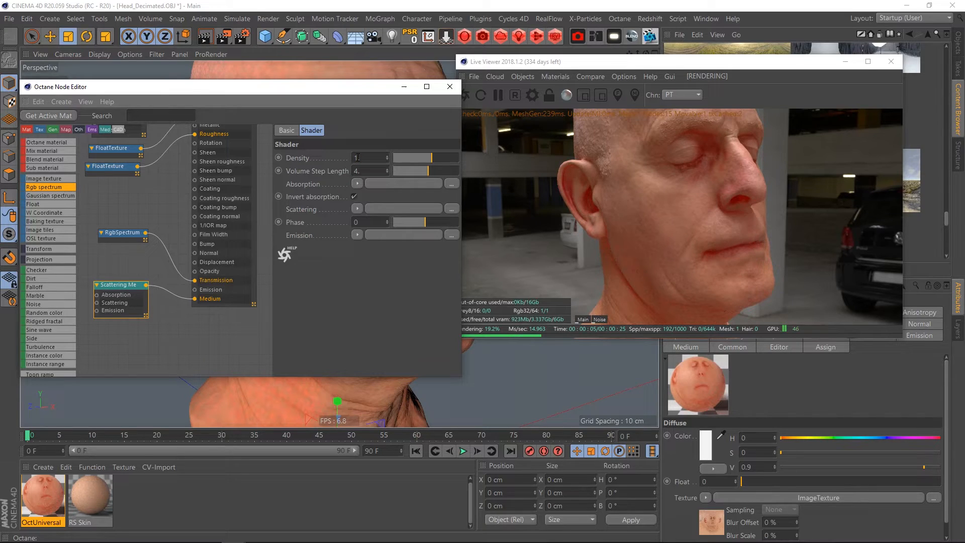
text(00)
key(Return)
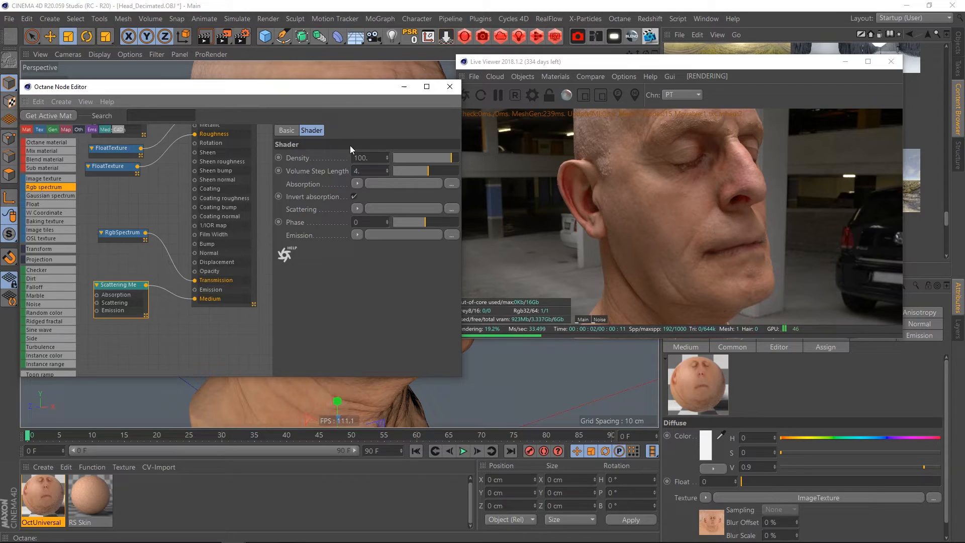
Step: Lower the roughness FloatTexture to 0, then bring in a new Float node near the medium
middle_drag(148, 193, 149, 224)
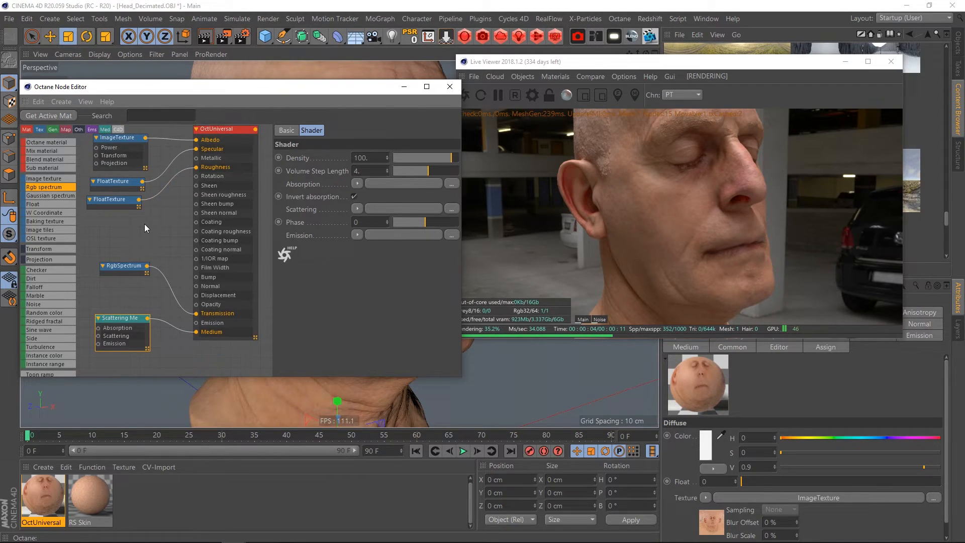
click(116, 201)
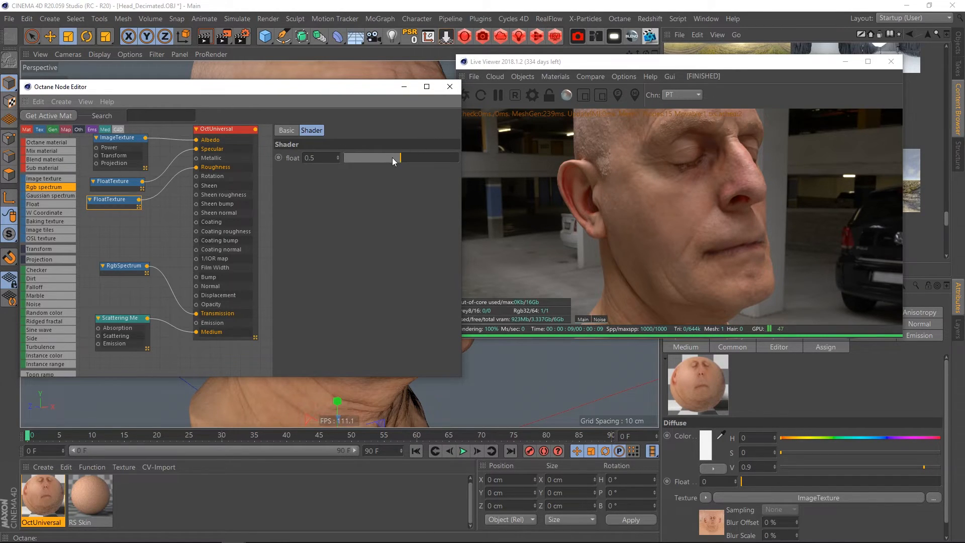
drag(397, 157, 339, 157)
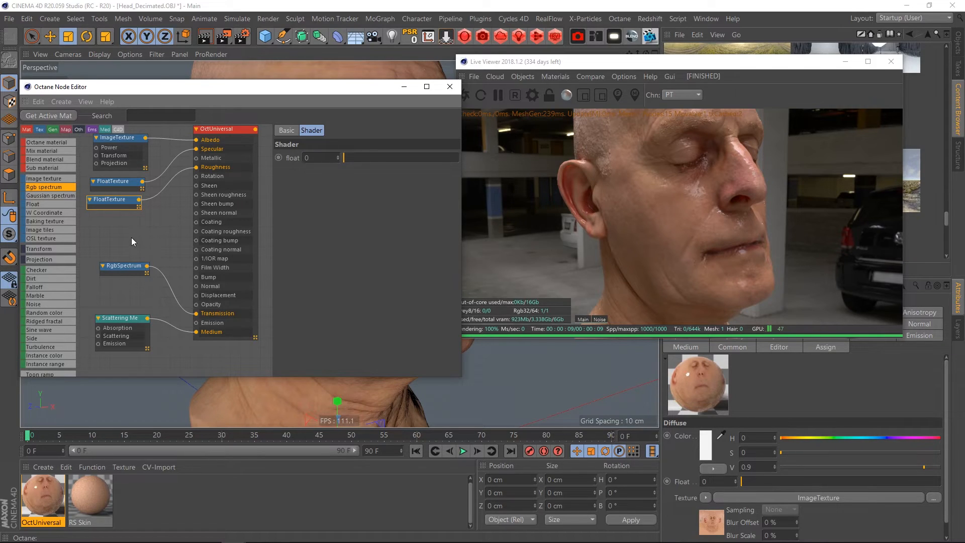
drag(131, 237, 171, 199)
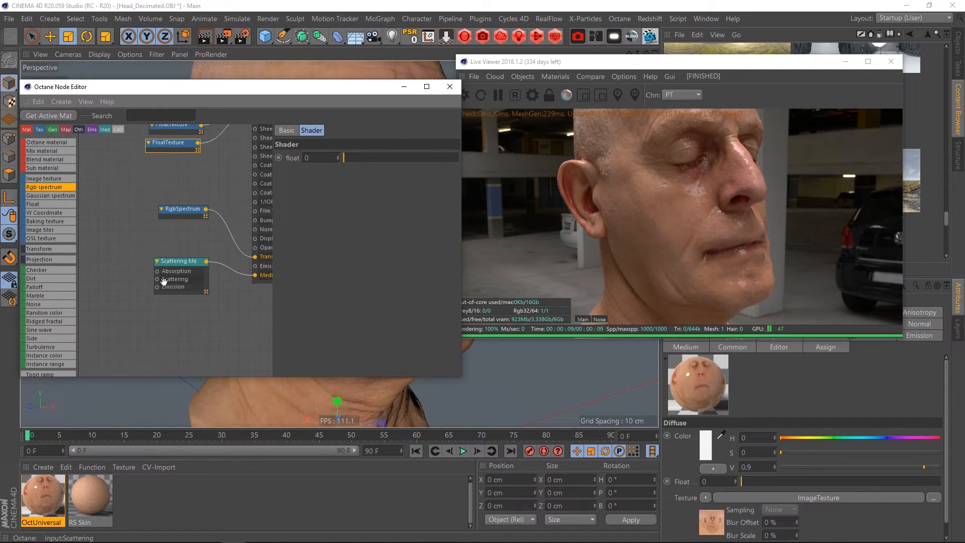
drag(111, 273, 123, 262)
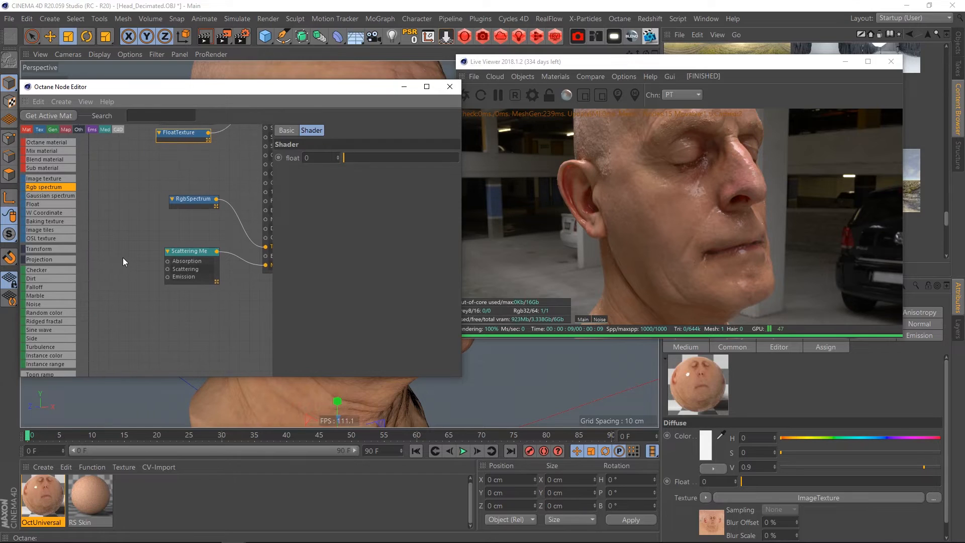
Step: Connect the new FloatTexture to the medium's Scattering and first set it to 10
mouse_move(46, 204)
mouse_down()
mouse_move(113, 265)
mouse_move(168, 270)
mouse_up()
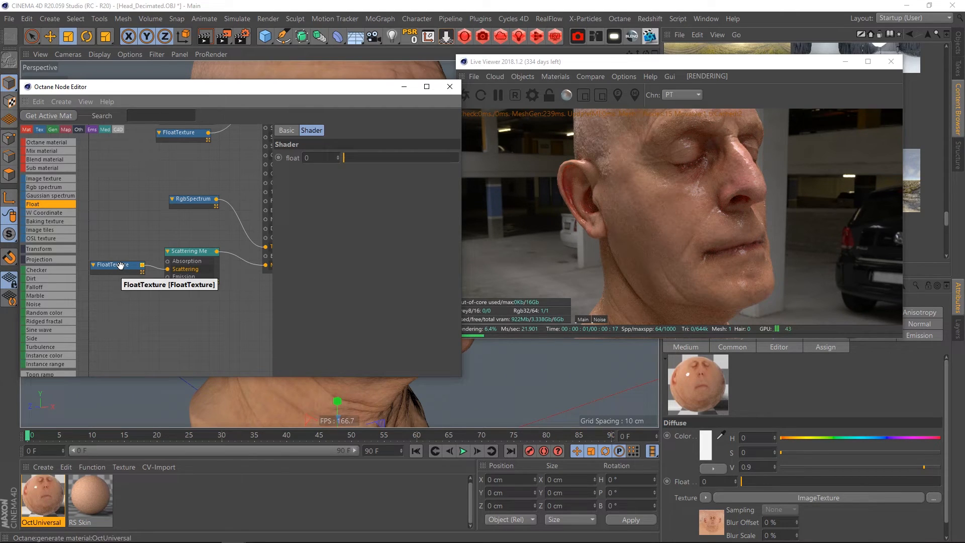
click(119, 265)
text(.5)
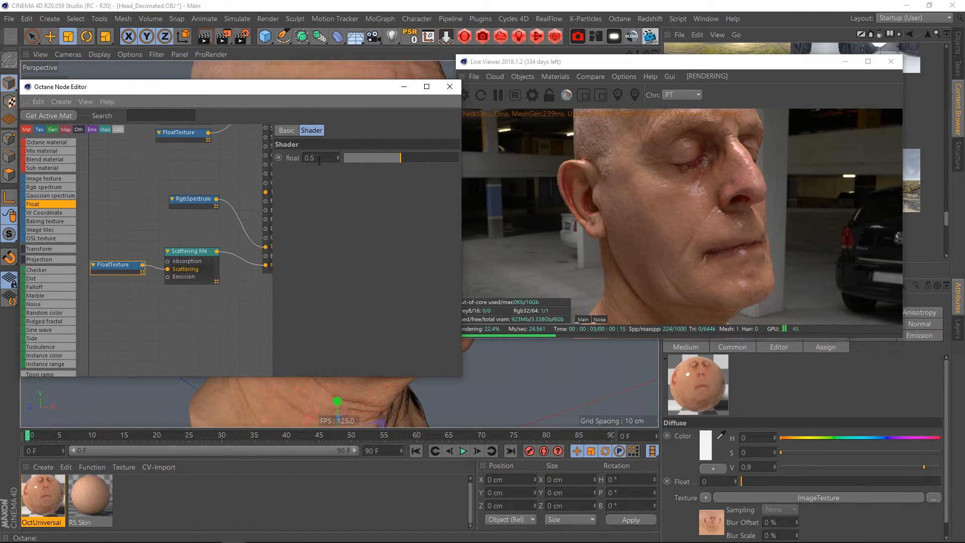
double_click(310, 158)
text(2.)
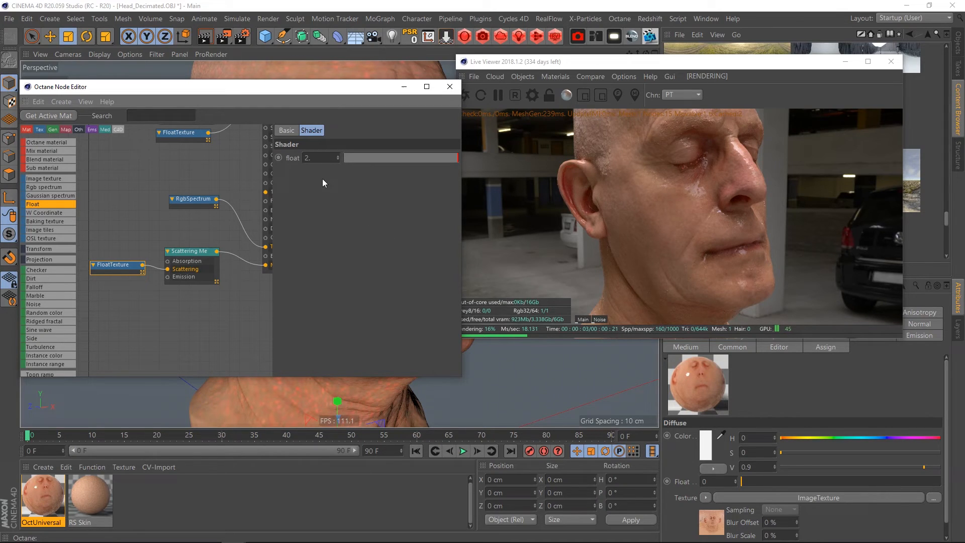
text(10)
key(Return)
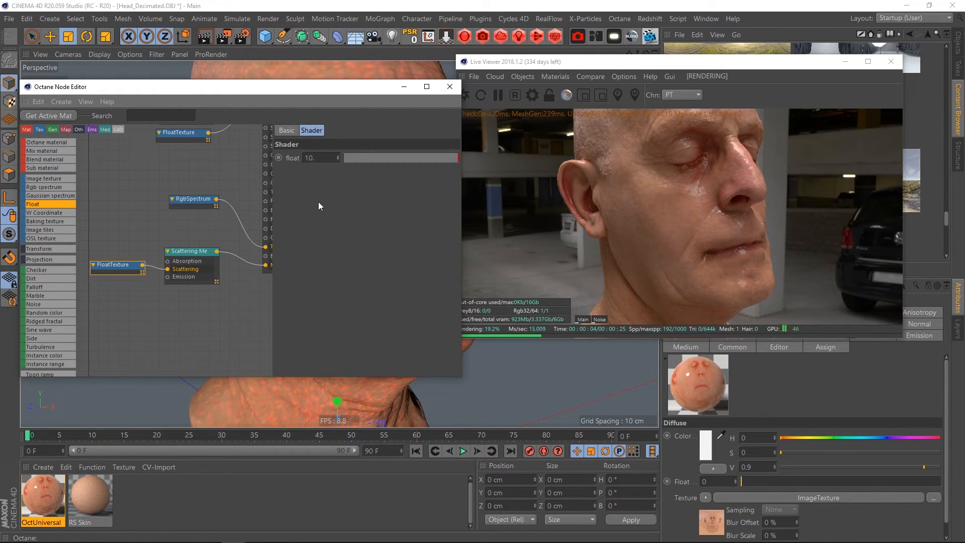
Step: Set the roughness FloatTexture to 0.5 for a less wet look
drag(188, 185, 161, 229)
click(161, 181)
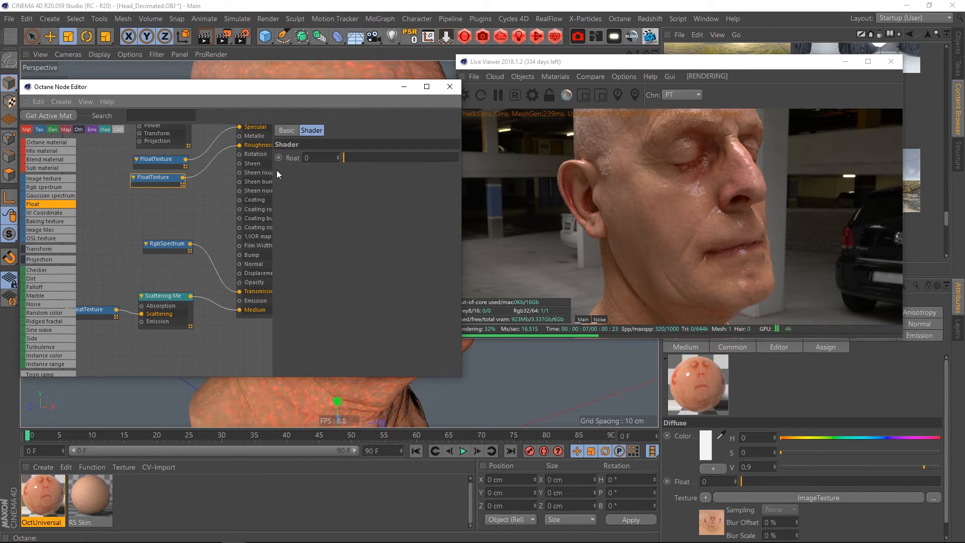
double_click(307, 157)
text(.)
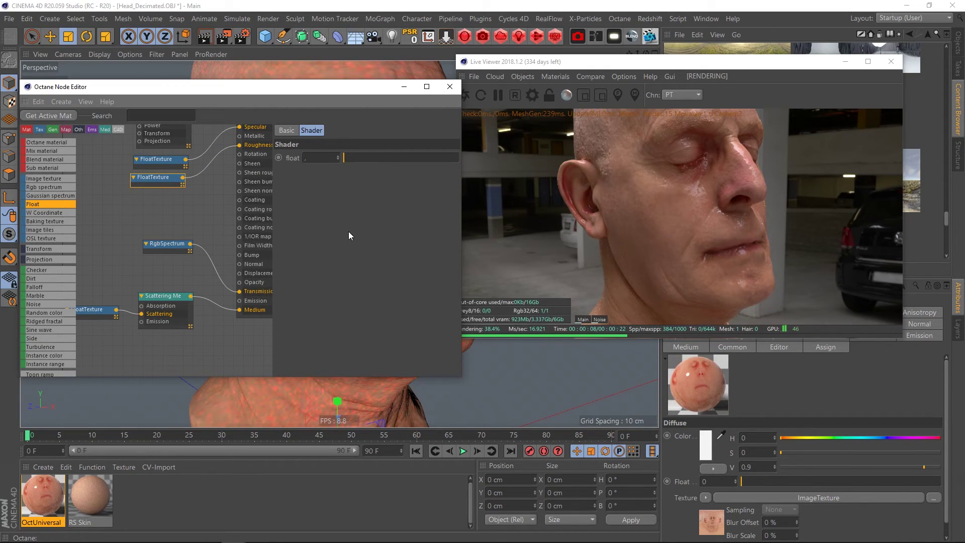
text(0.5)
key(Return)
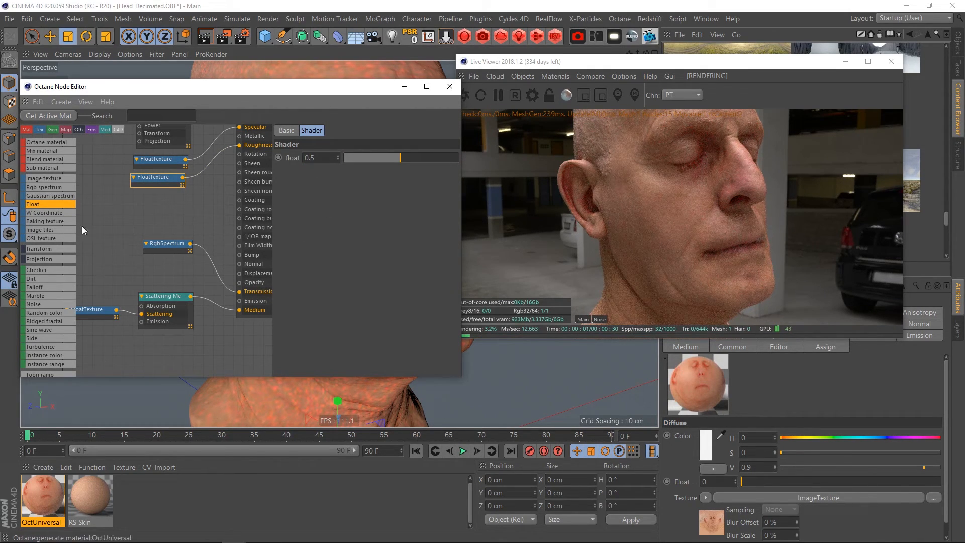
Step: Retype the scattering float down to 2
click(94, 309)
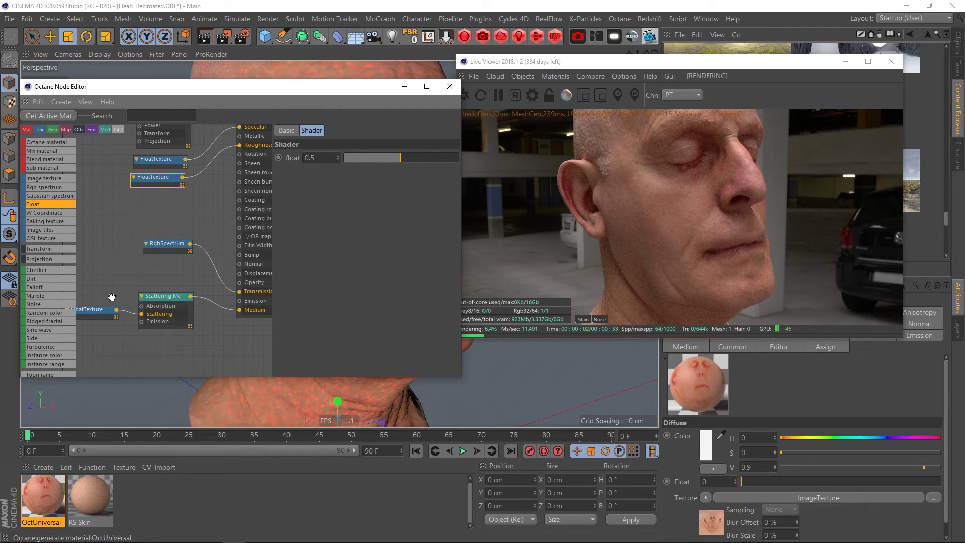
double_click(309, 158)
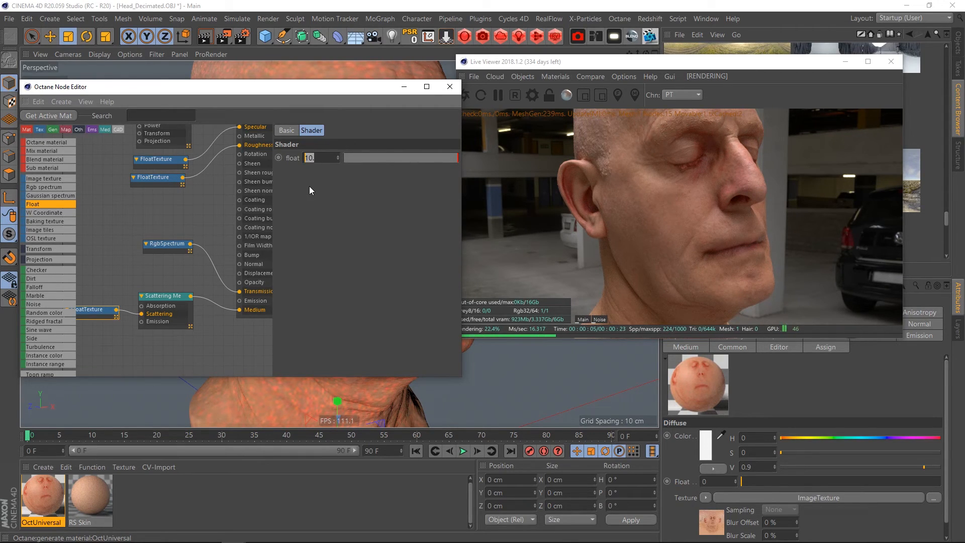
text(2)
key(Return)
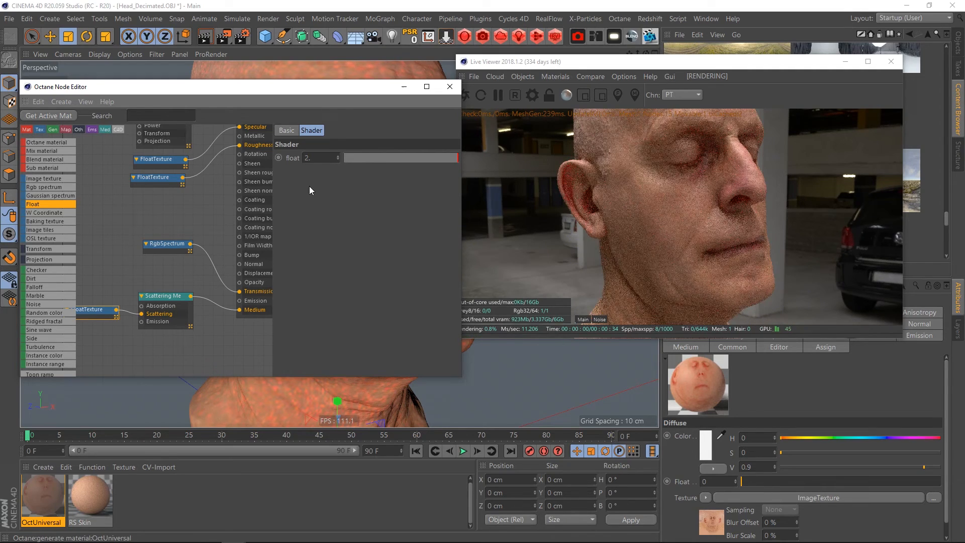